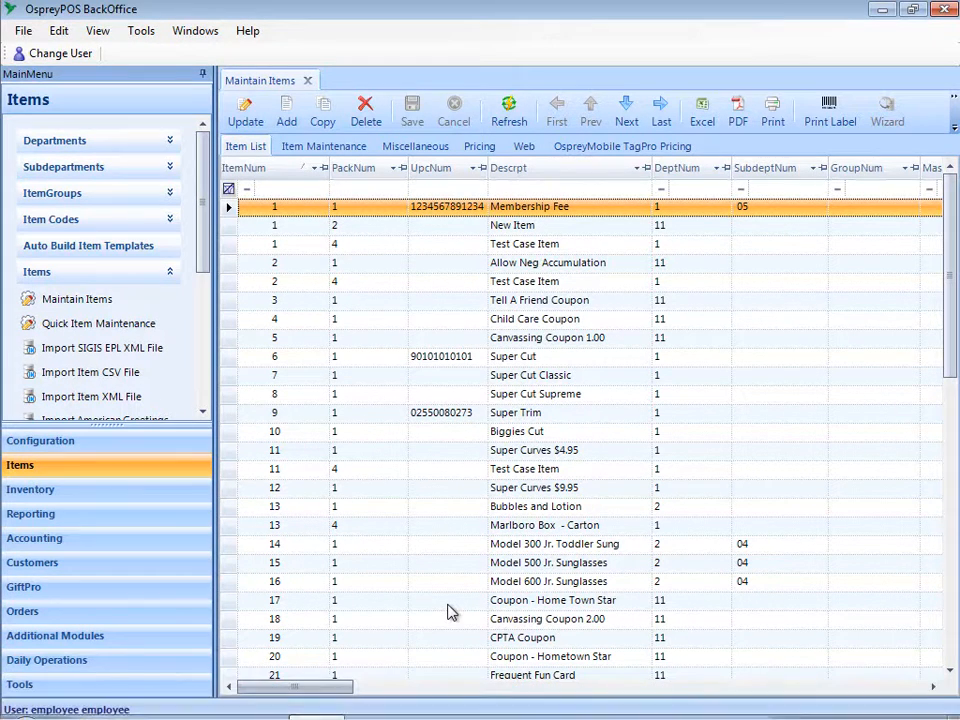
Look through the item list's remaining columns and the records further down.
left_click(564, 688)
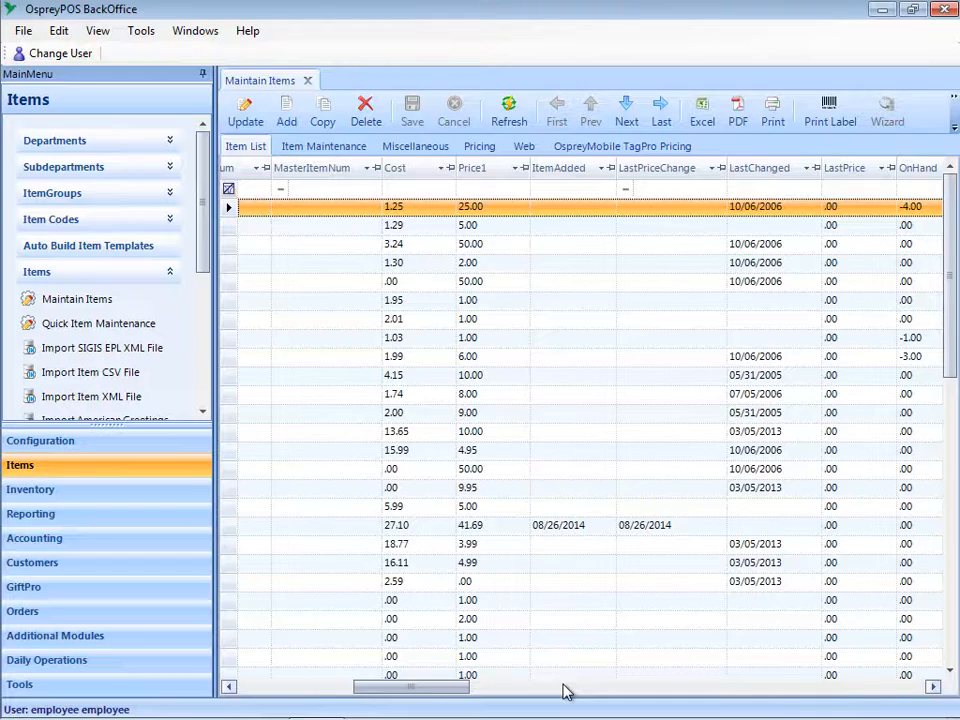
left_click(656, 687)
left_click_drag(649, 687, 255, 705)
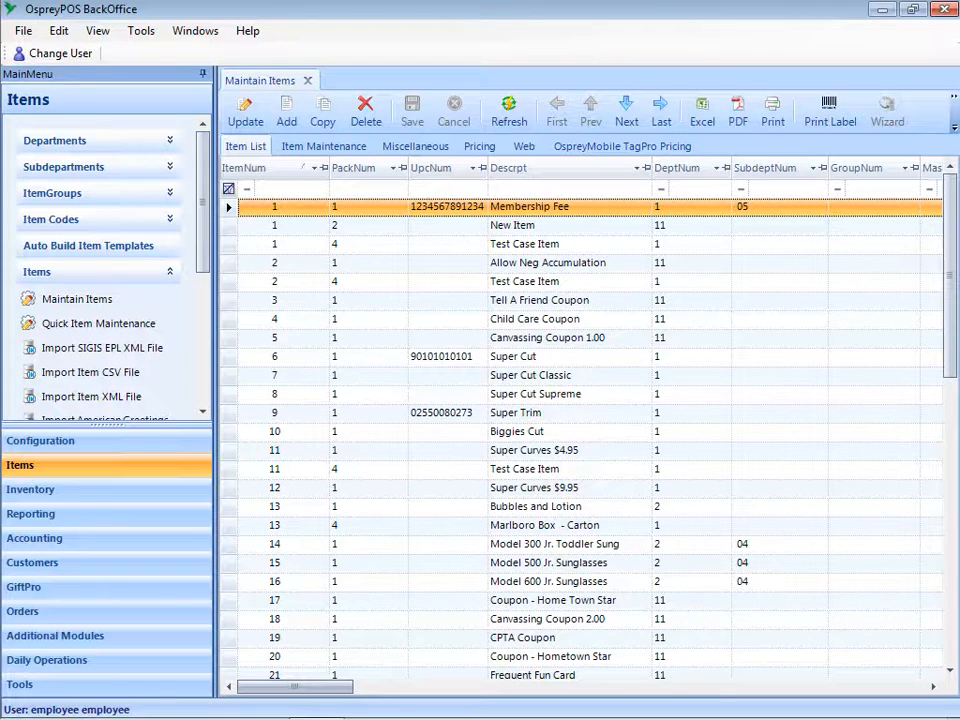
left_click(951, 455)
left_click(952, 465)
left_click_drag(952, 465, 954, 195)
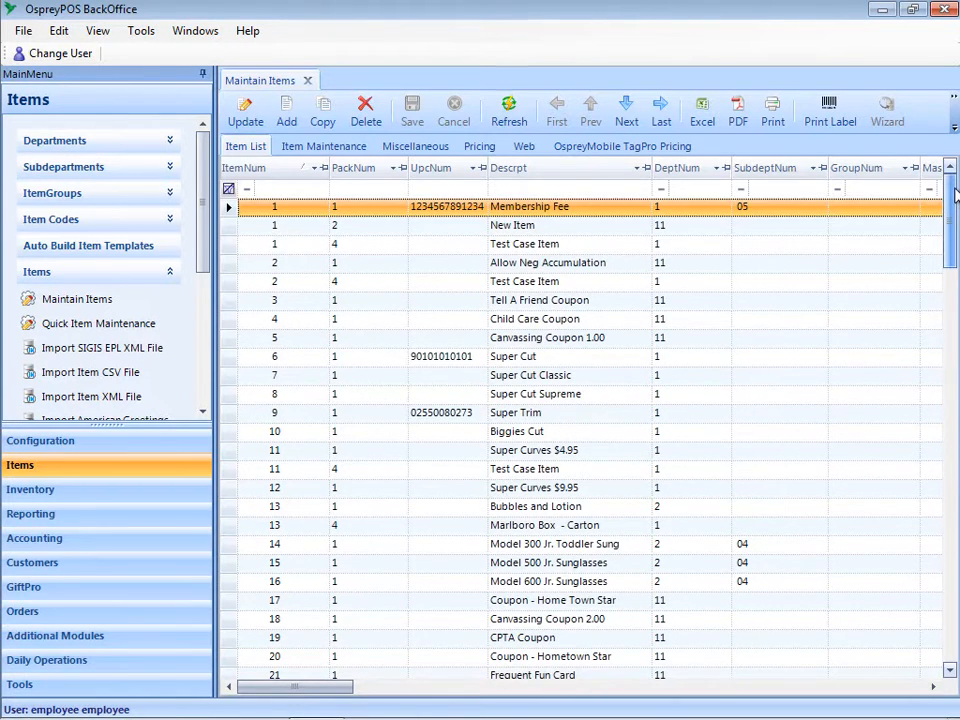
Sort the item list by ItemNum in descending order and restore the ascending order.
left_click(306, 174)
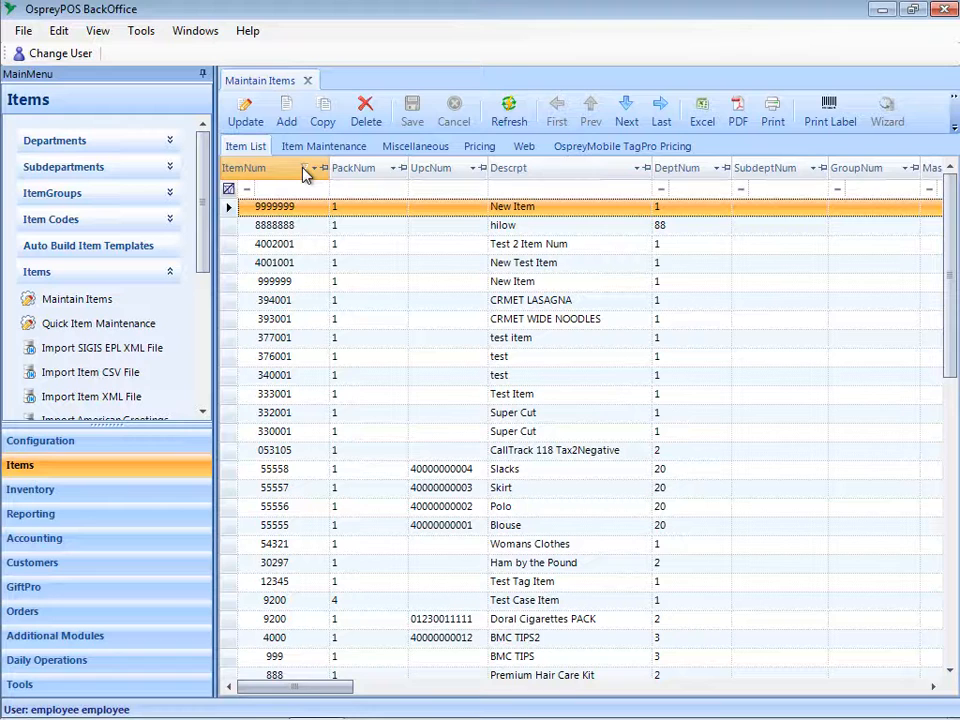
left_click(307, 174)
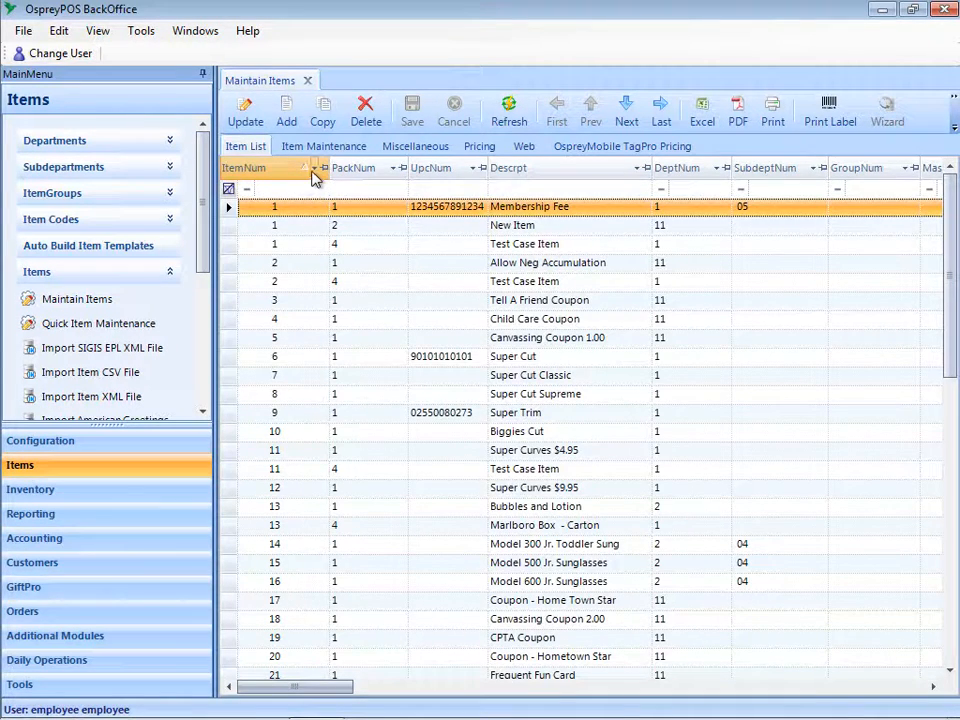
Swap the ItemNum column with the Descrpt column in the item list, and swap them back.
left_click(315, 171)
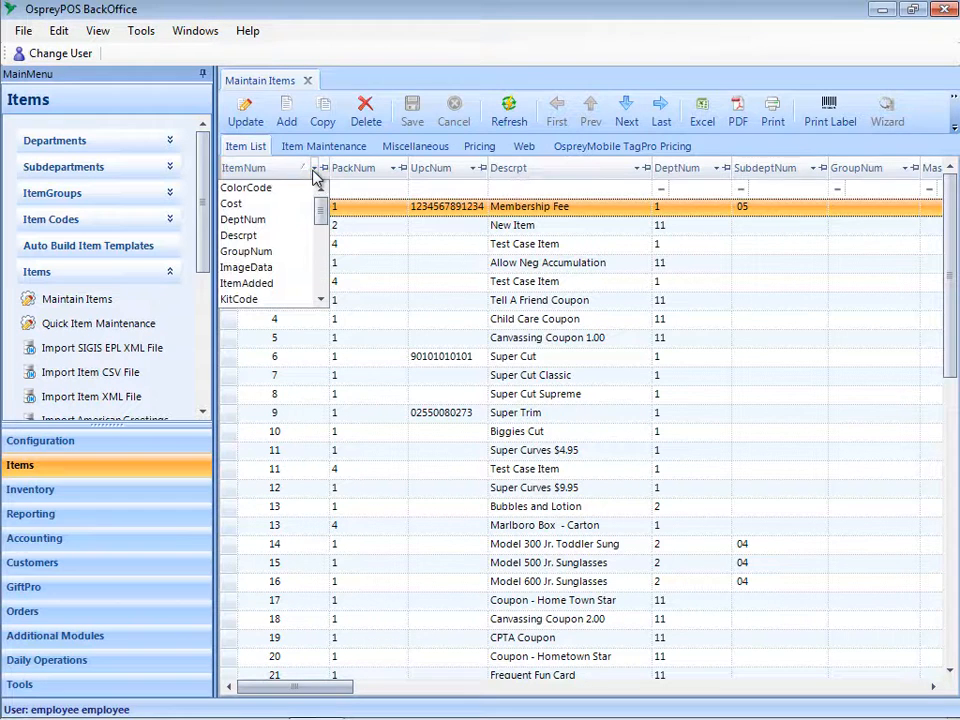
left_click(293, 236)
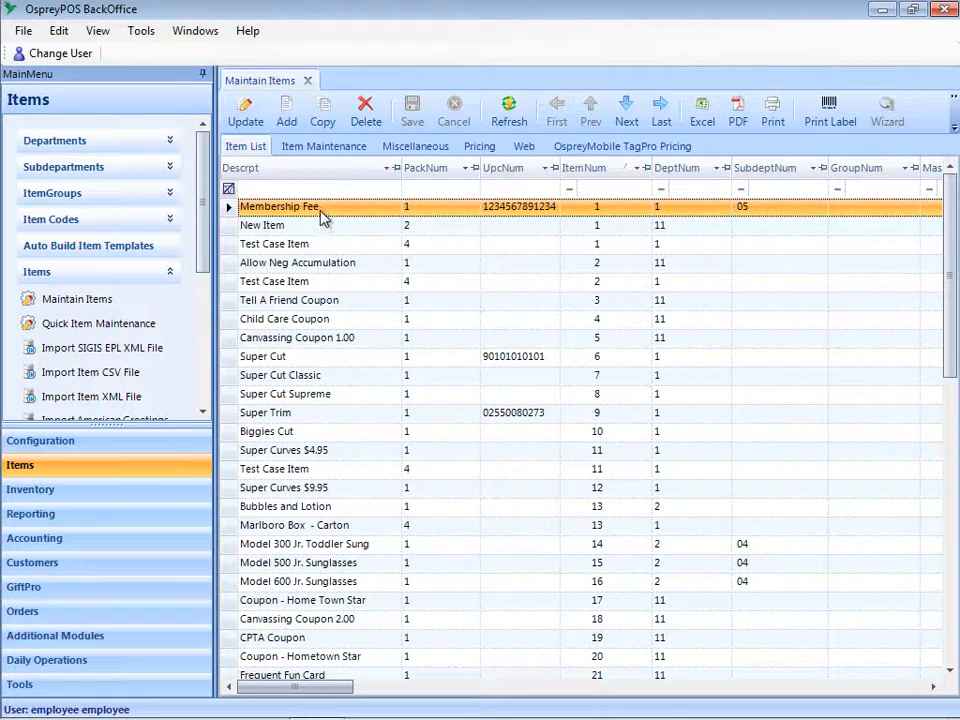
mouse_move(866, 718)
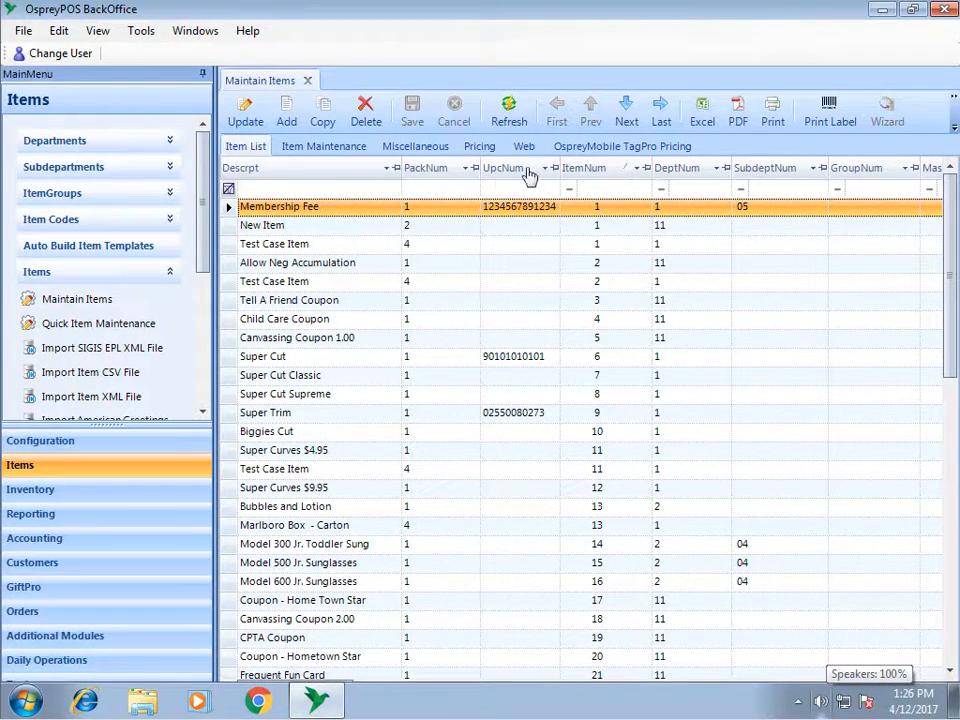
left_click(386, 170)
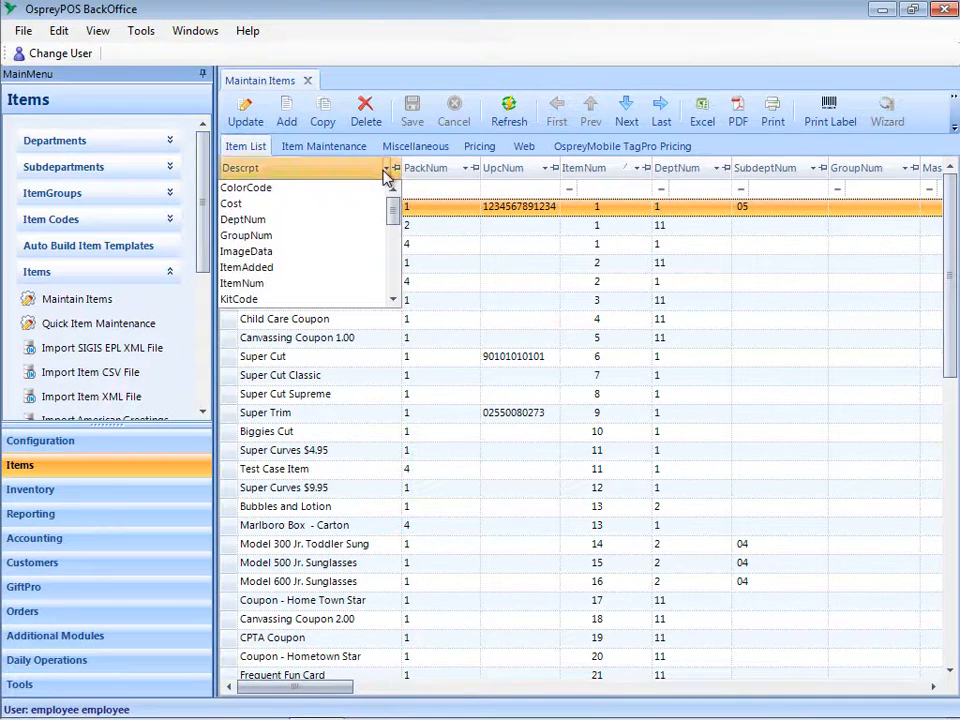
left_click(334, 287)
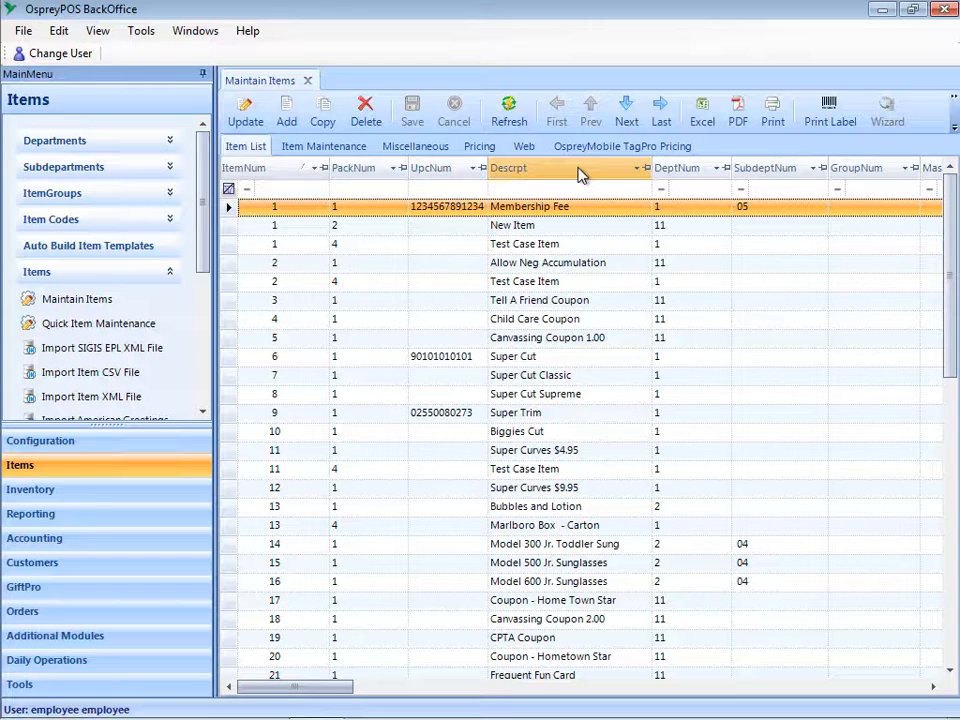
Move the Descrpt column ahead of UpcNum and pin the ItemNum column, checking it while viewing the far columns.
left_click_drag(580, 175, 430, 188)
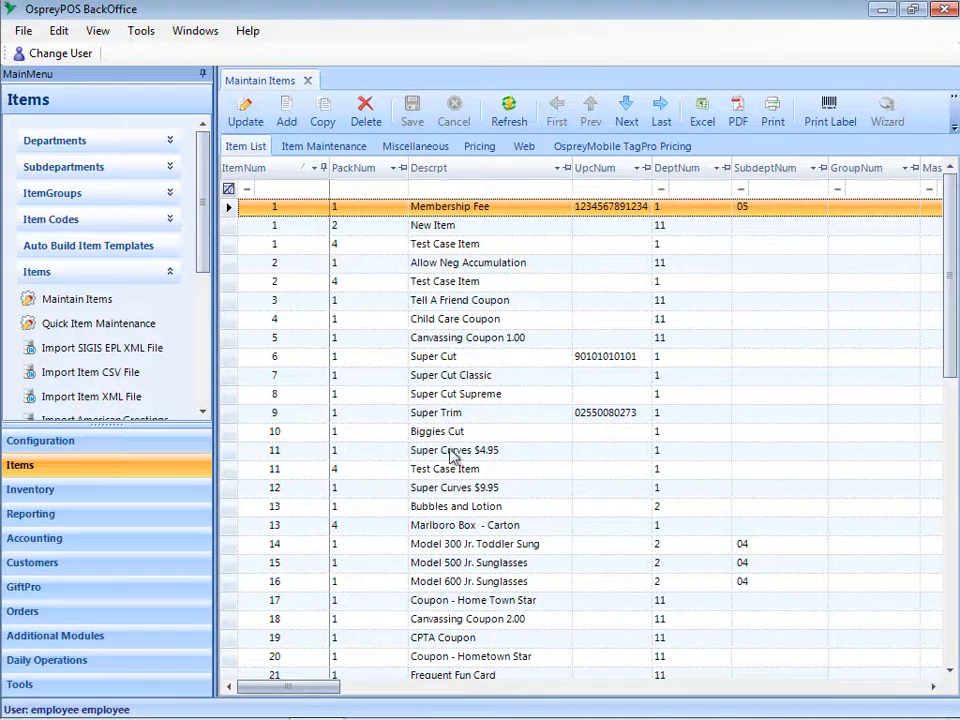
left_click(613, 688)
left_click(613, 688)
left_click(613, 688)
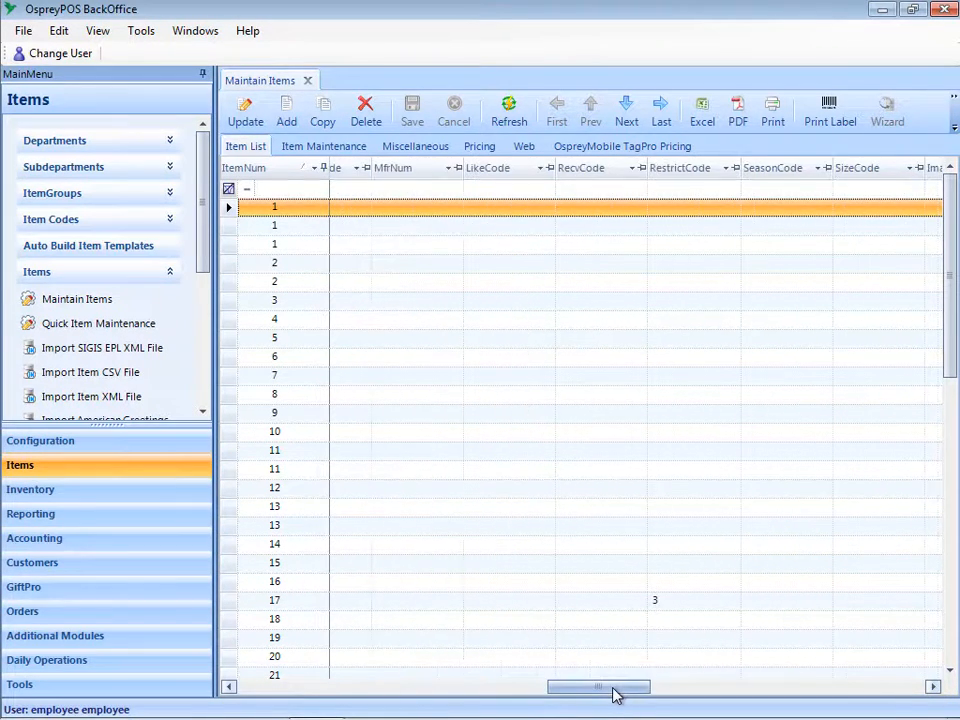
left_click_drag(615, 694, 272, 696)
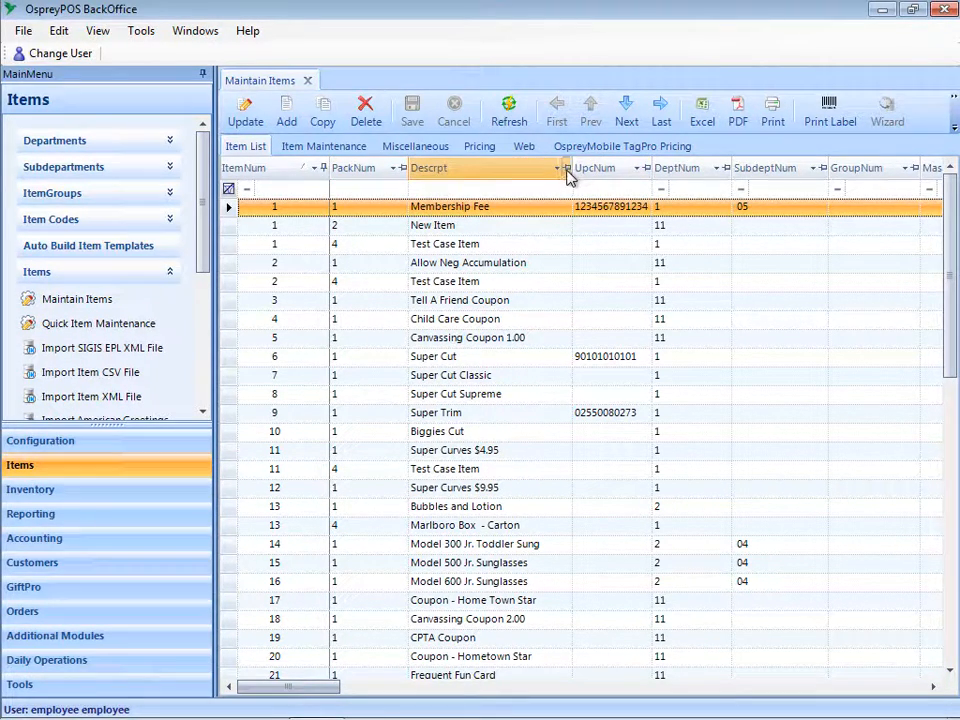
Pin the Descrpt column beside ItemNum, and restore the unpinned layout with Descrpt after UpcNum.
left_click(567, 170)
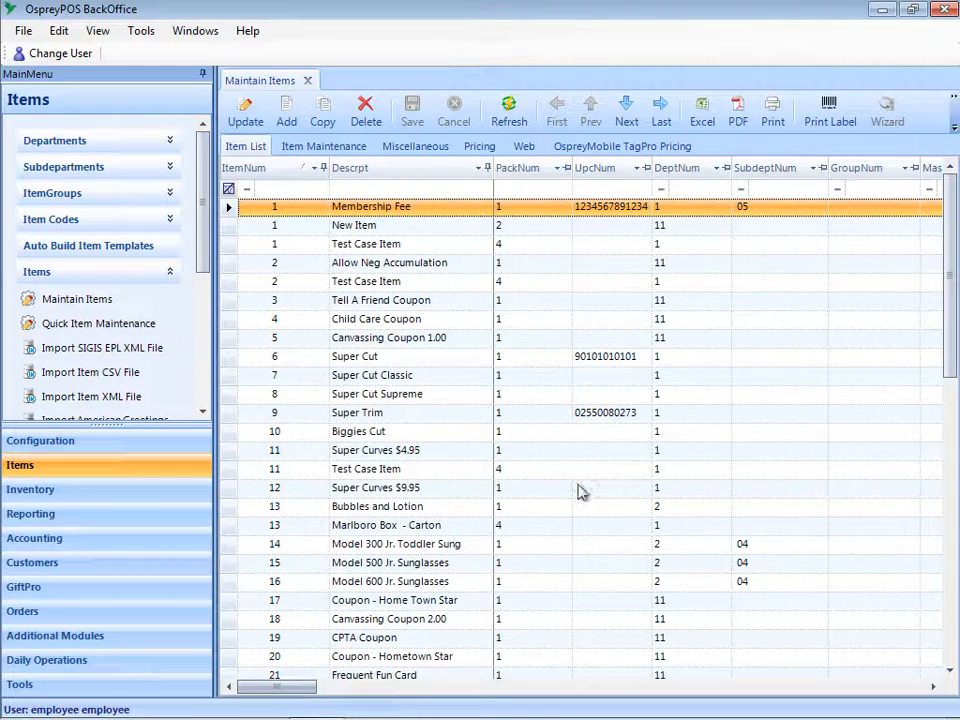
left_click(615, 689)
left_click(616, 689)
left_click(618, 689)
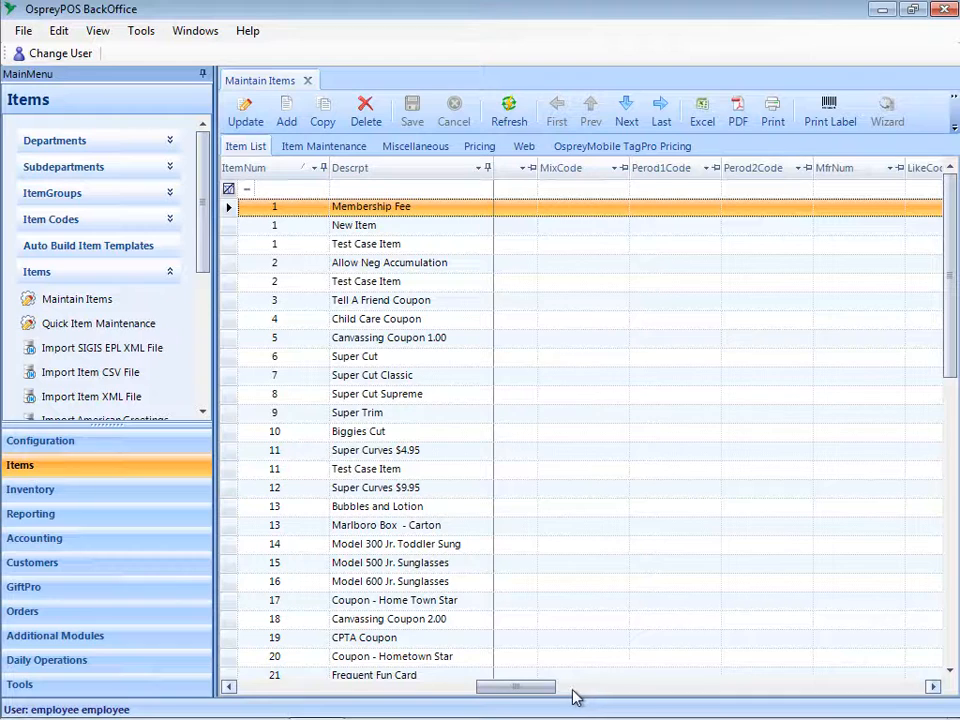
left_click_drag(521, 690, 210, 680)
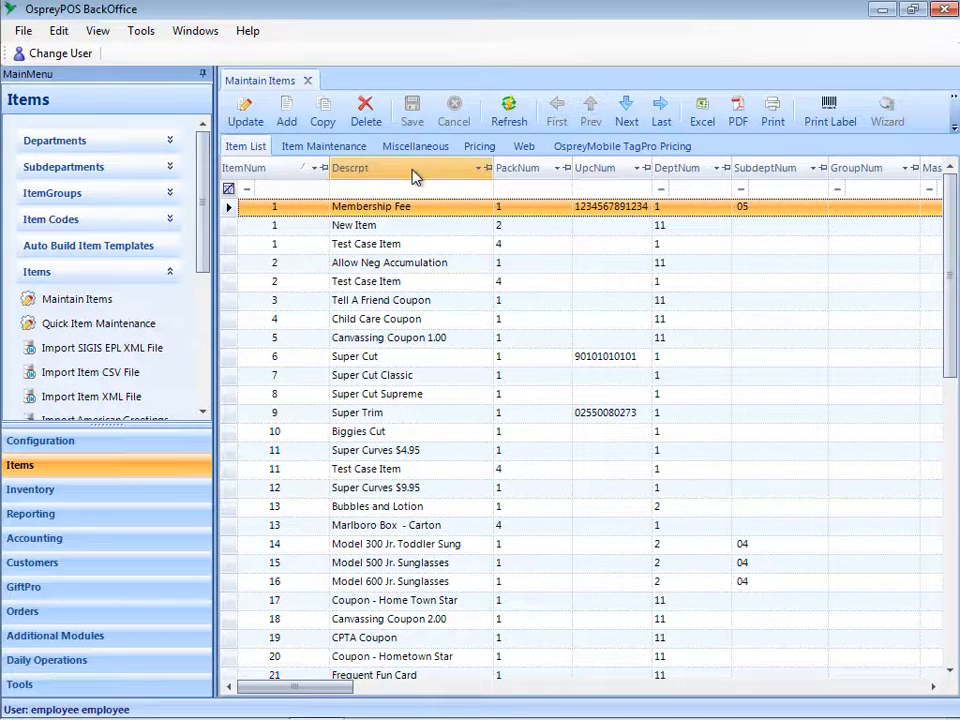
left_click_drag(418, 177, 648, 178)
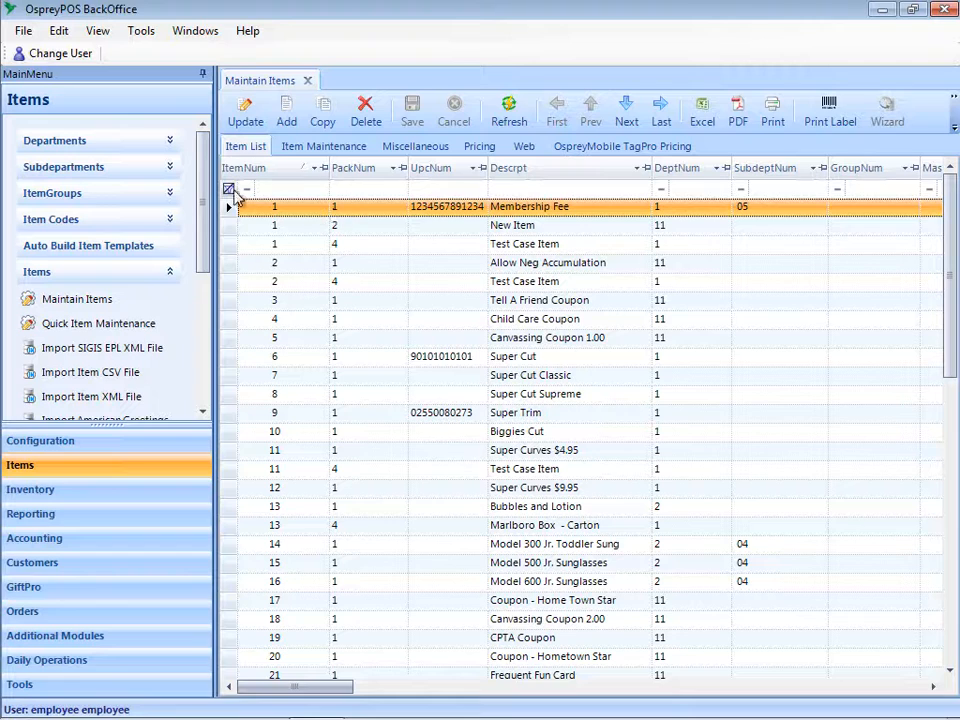
Filter the item list to show only items with DeptNum equal to 11.
left_click(279, 193)
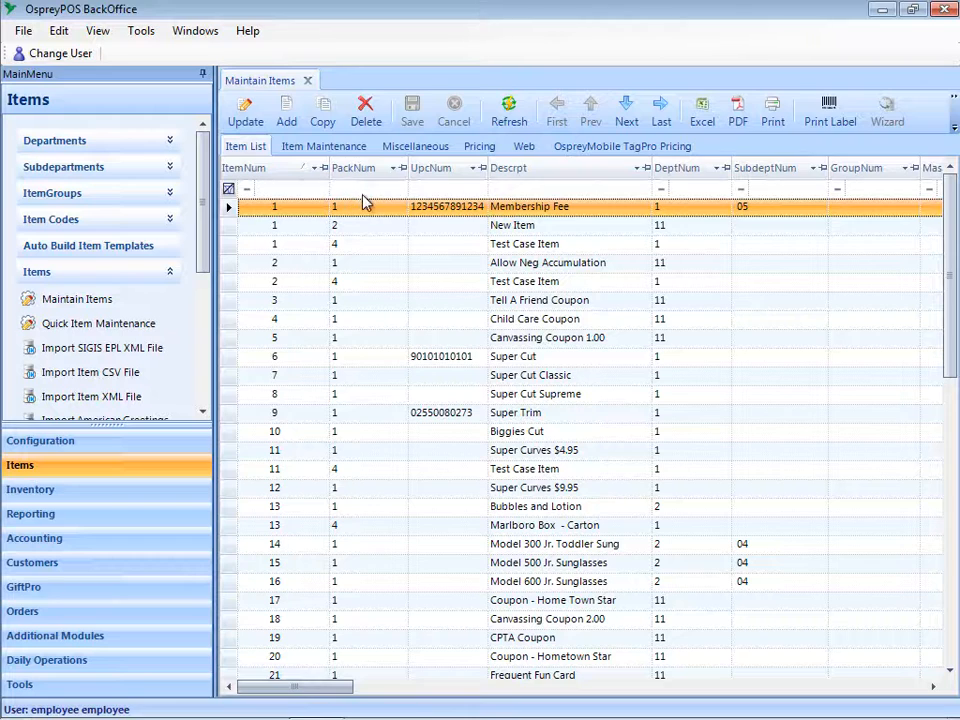
left_click(690, 193)
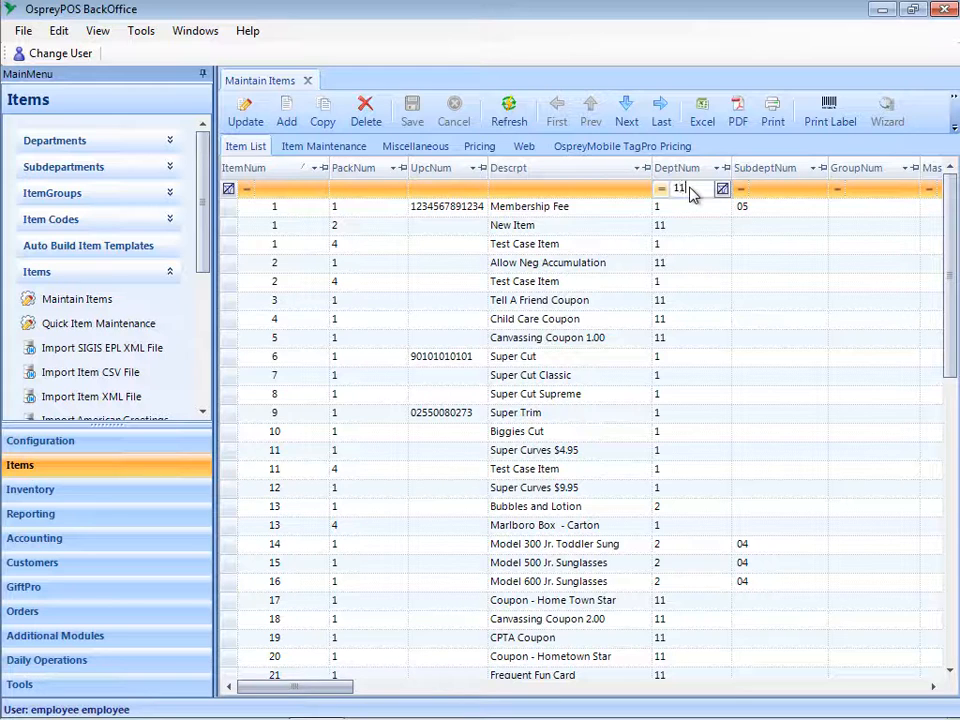
key("Return")
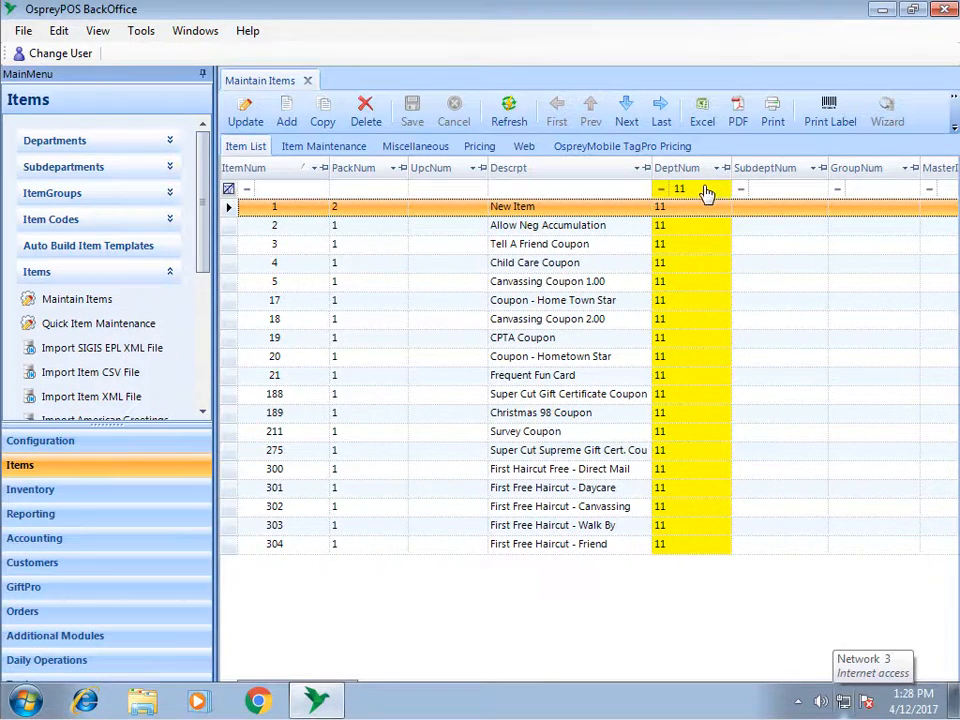
Change the DeptNum filter to 1 and clear it to list all items again.
left_click(673, 193)
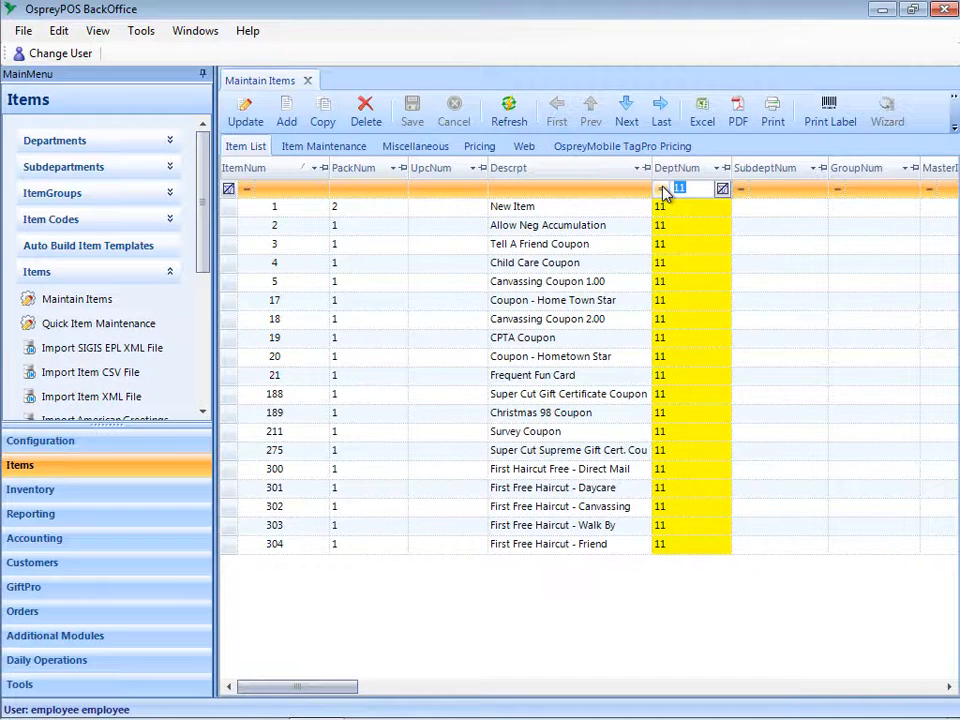
key("Return")
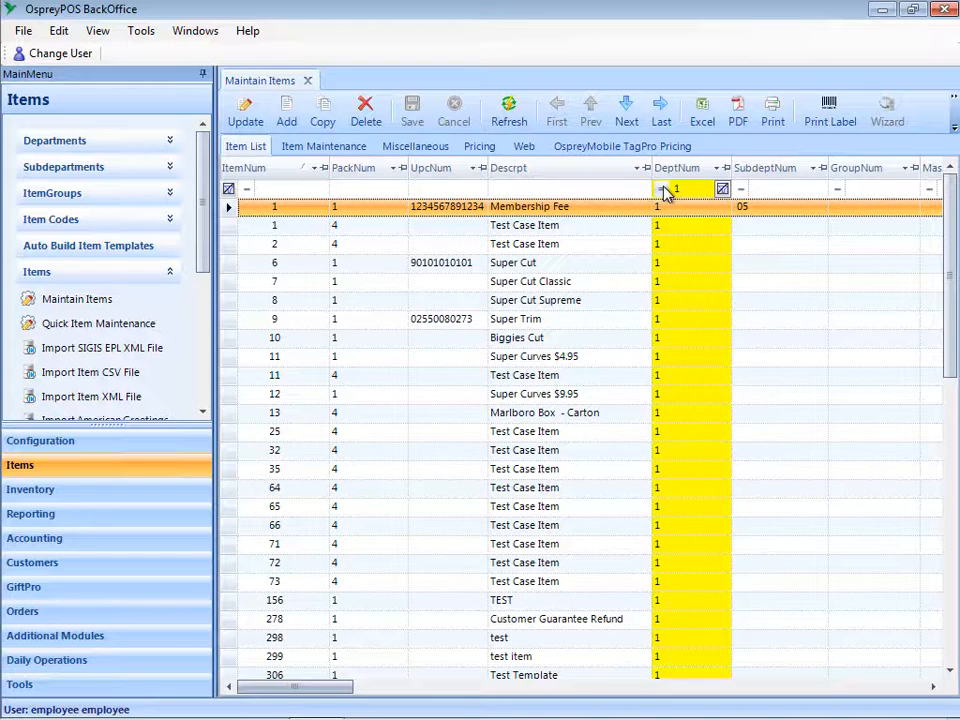
left_click(723, 189)
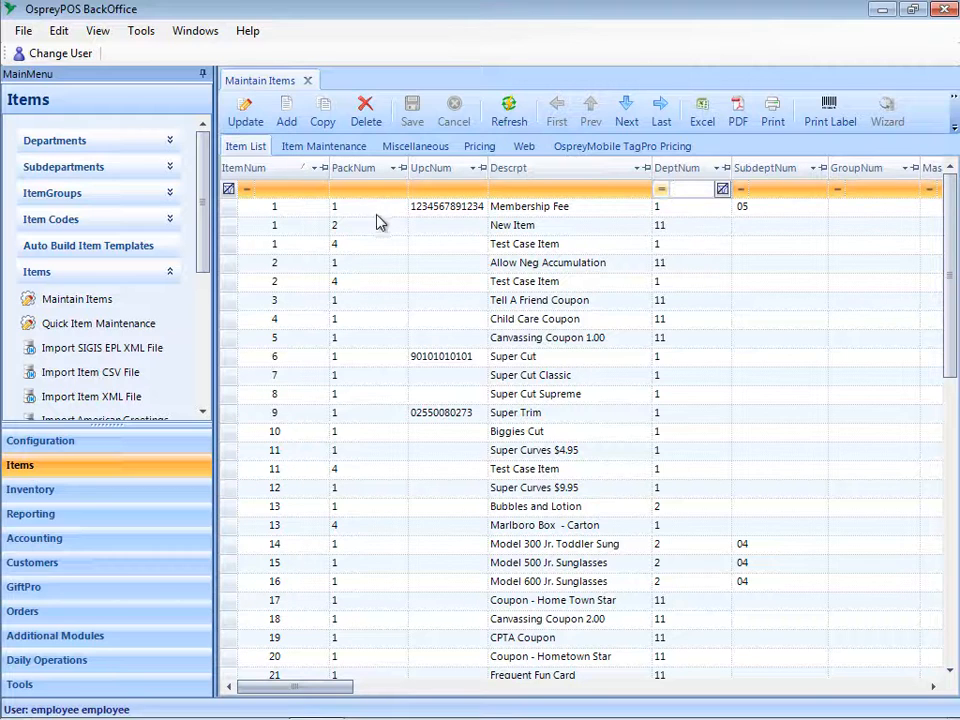
Open the Super Cut item for updating, and cancel the edit to return to the item list.
left_click(378, 363)
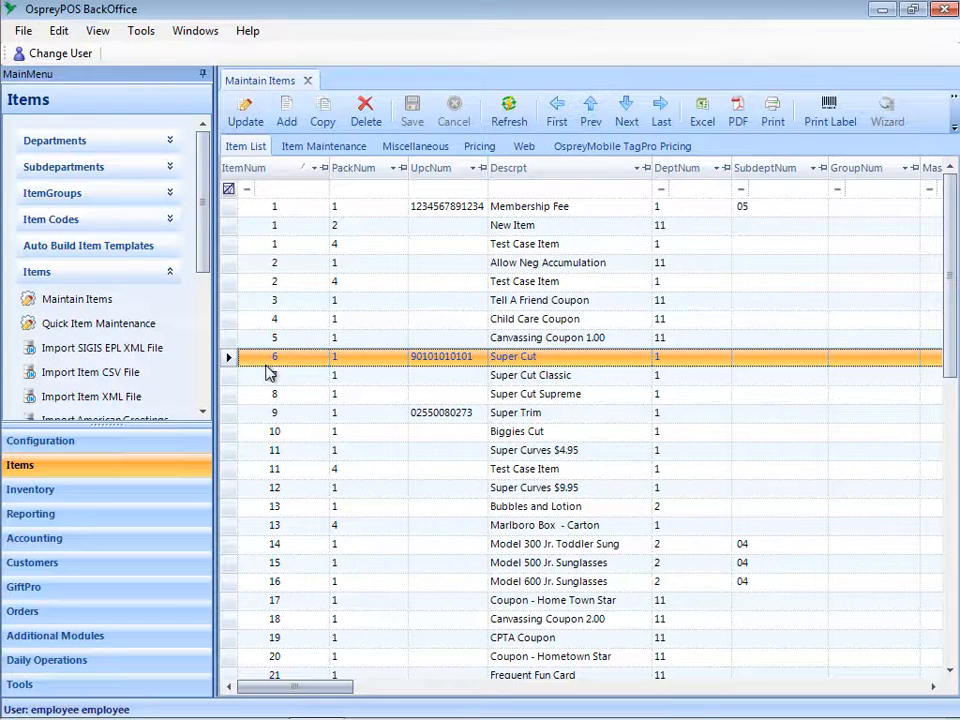
left_click(248, 122)
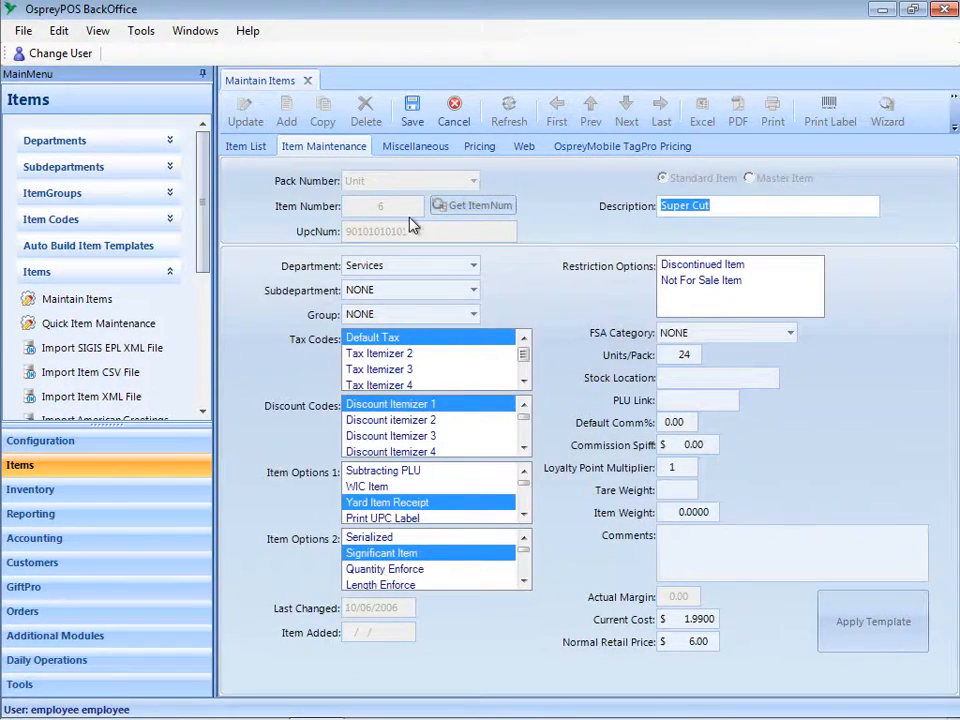
left_click(443, 119)
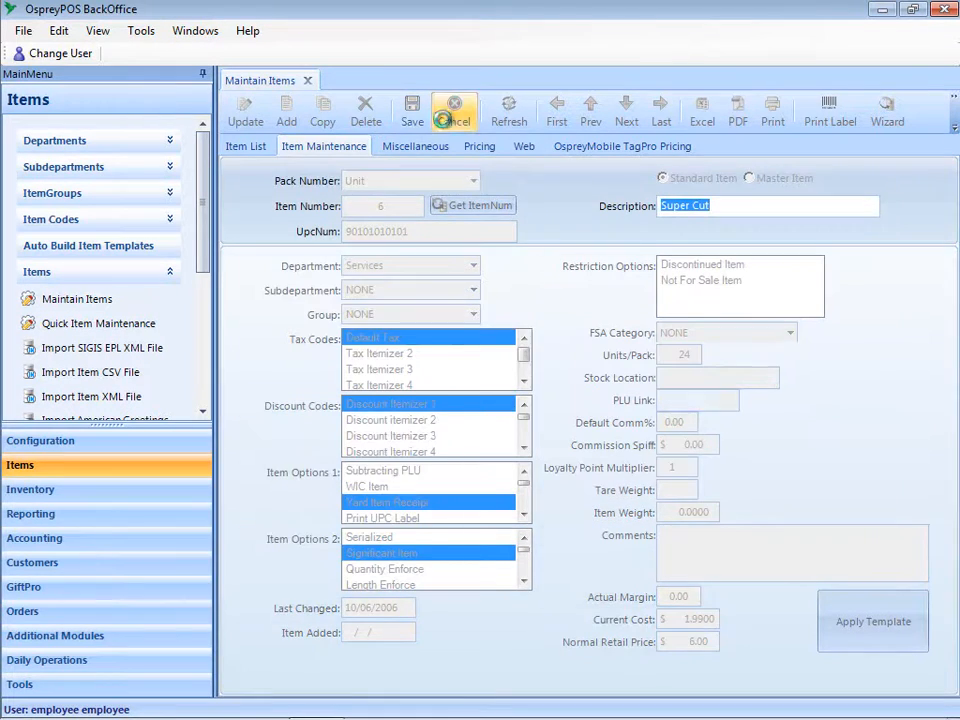
left_click(256, 148)
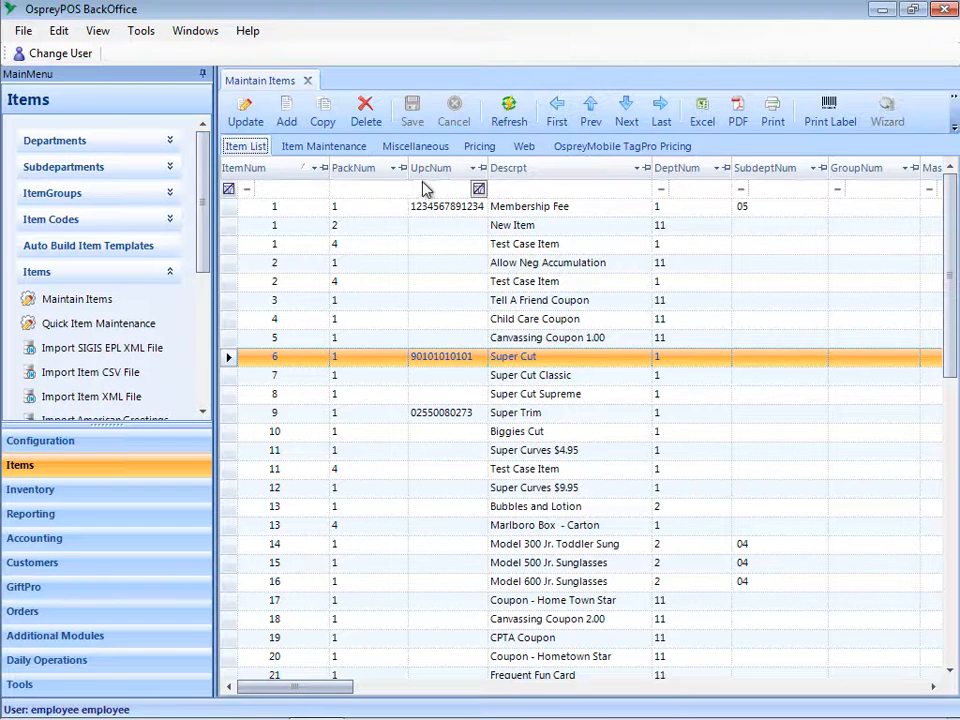
Move the LastSold column directly after SubdeptNum in the item list.
left_click(686, 688)
left_click(686, 690)
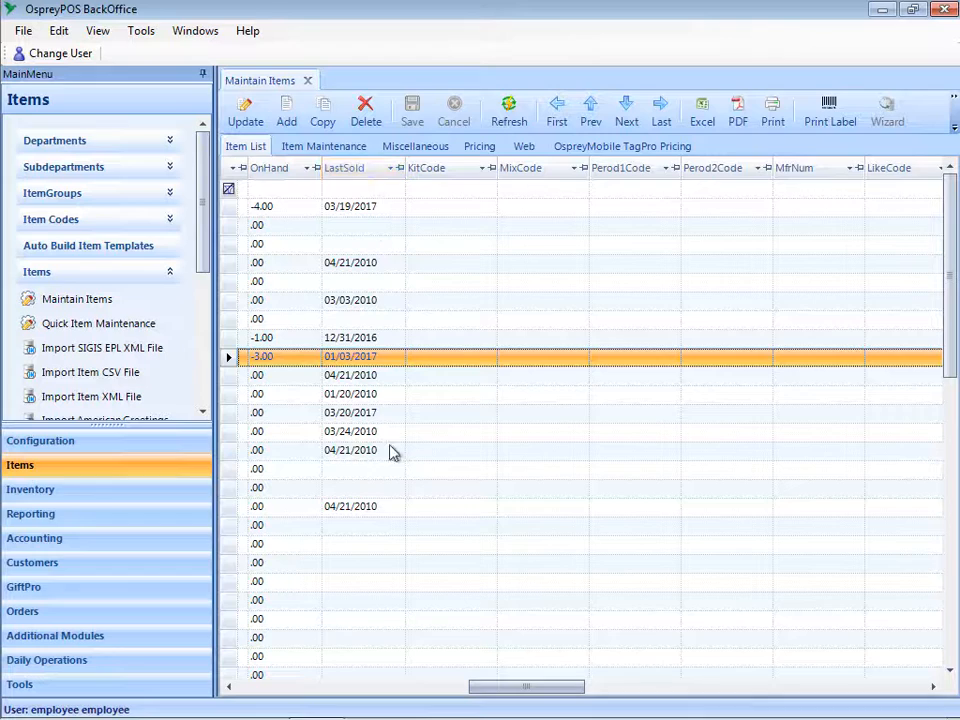
left_click_drag(523, 687, 433, 687)
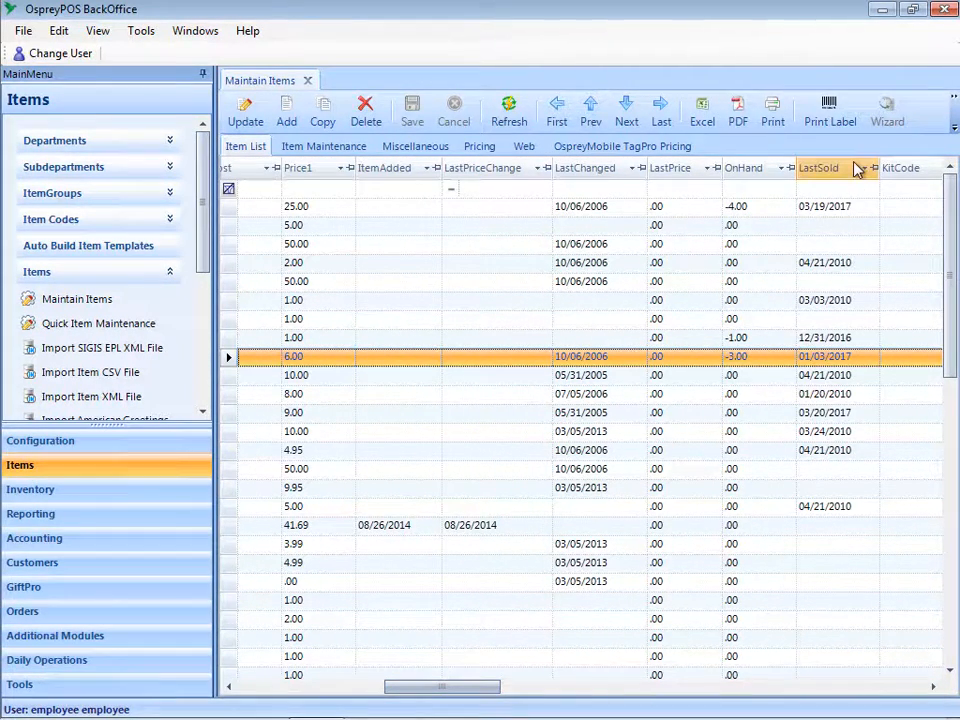
left_click_drag(857, 167, 282, 168)
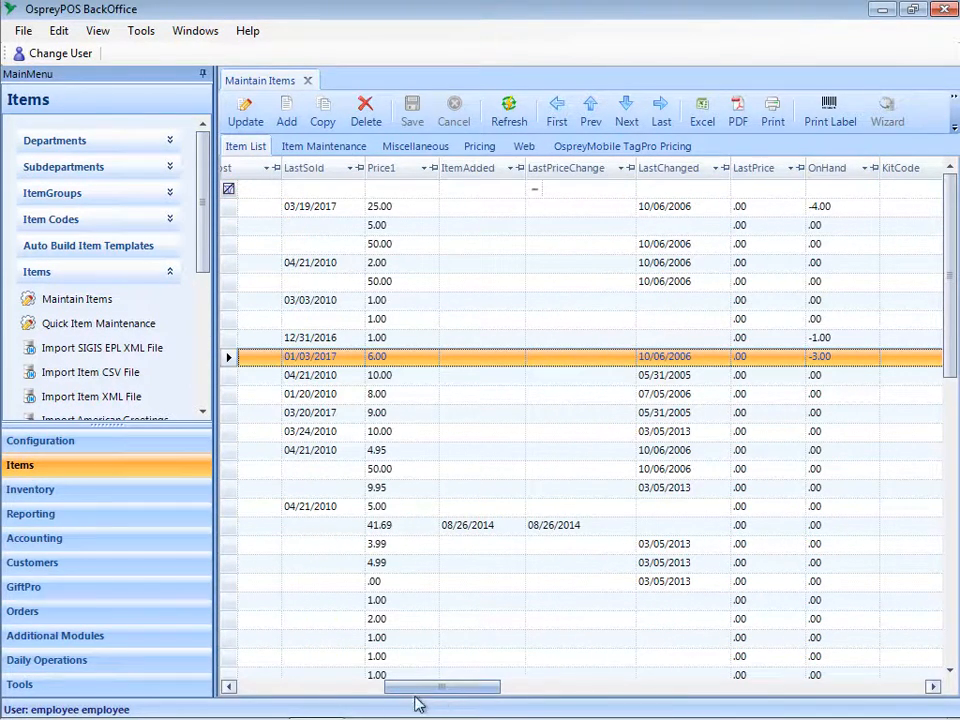
left_click(281, 685)
left_click_drag(278, 685, 211, 691)
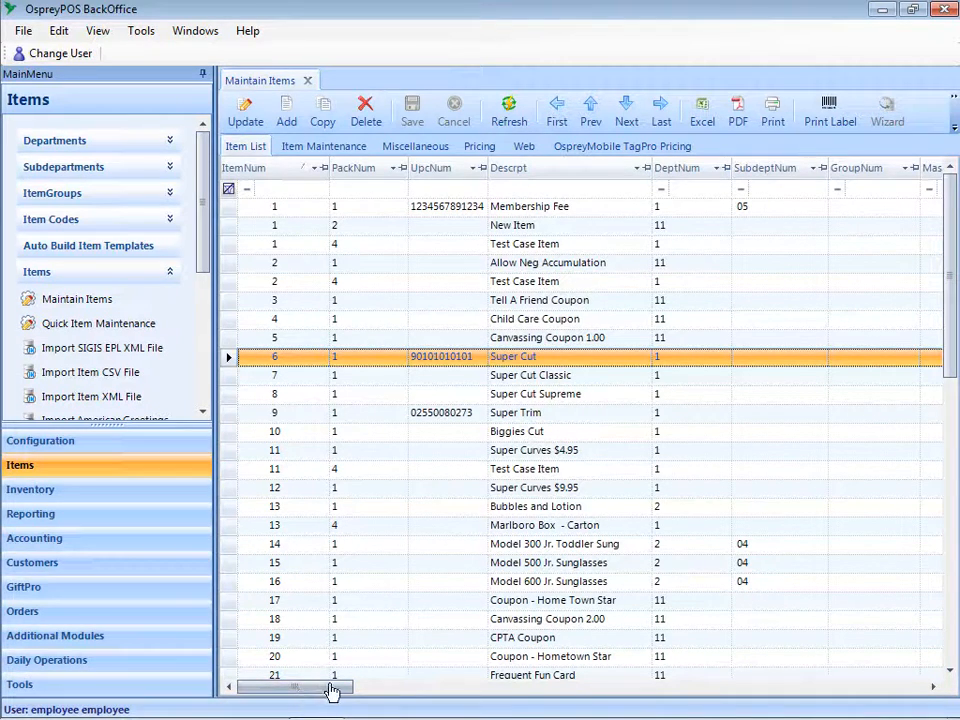
left_click_drag(336, 690, 424, 688)
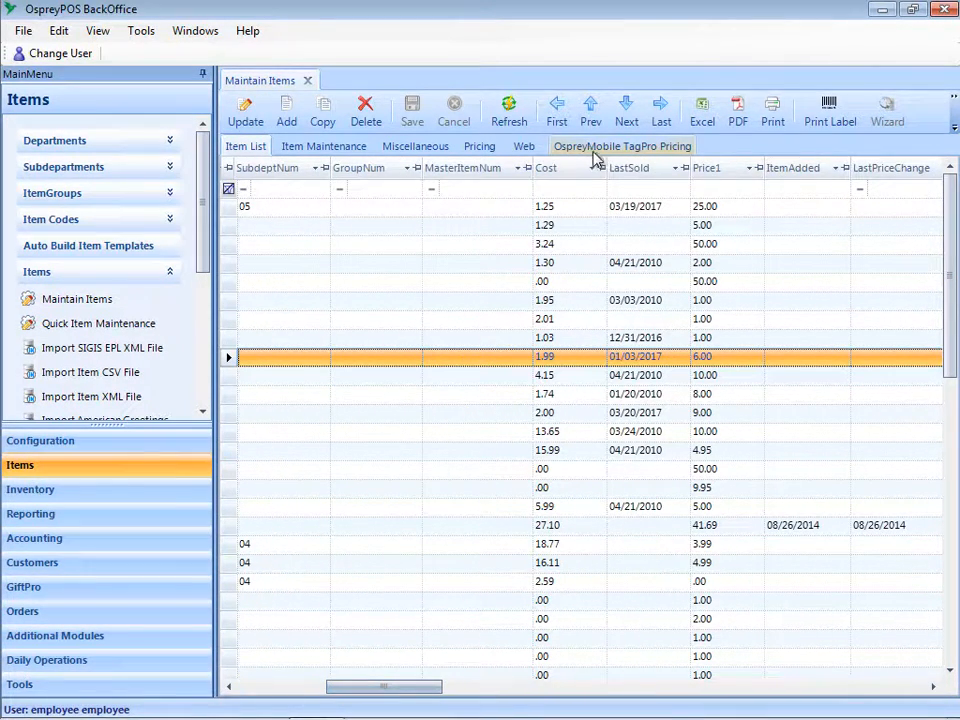
left_click_drag(665, 175, 355, 182)
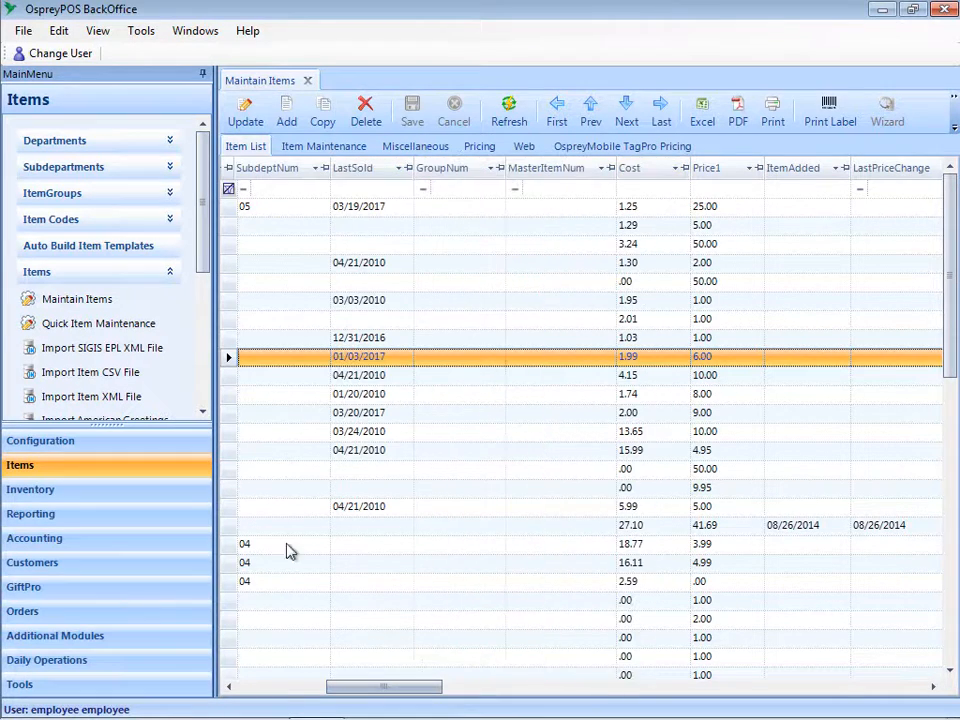
left_click(252, 690)
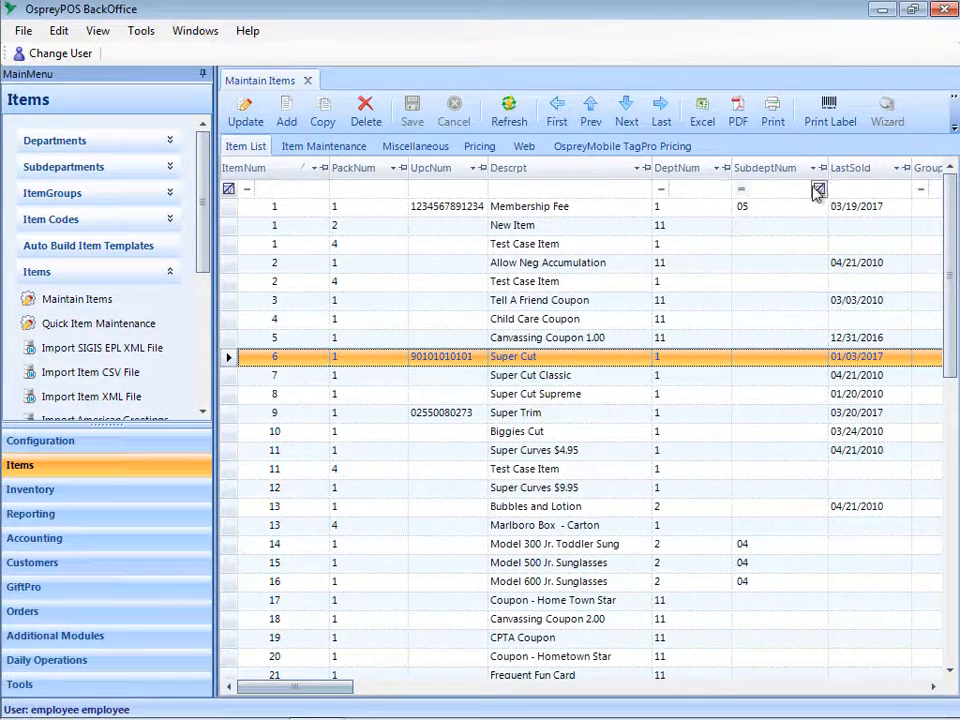
Close the item list, save its changed column layout, and reopen Maintain Items.
left_click(309, 82)
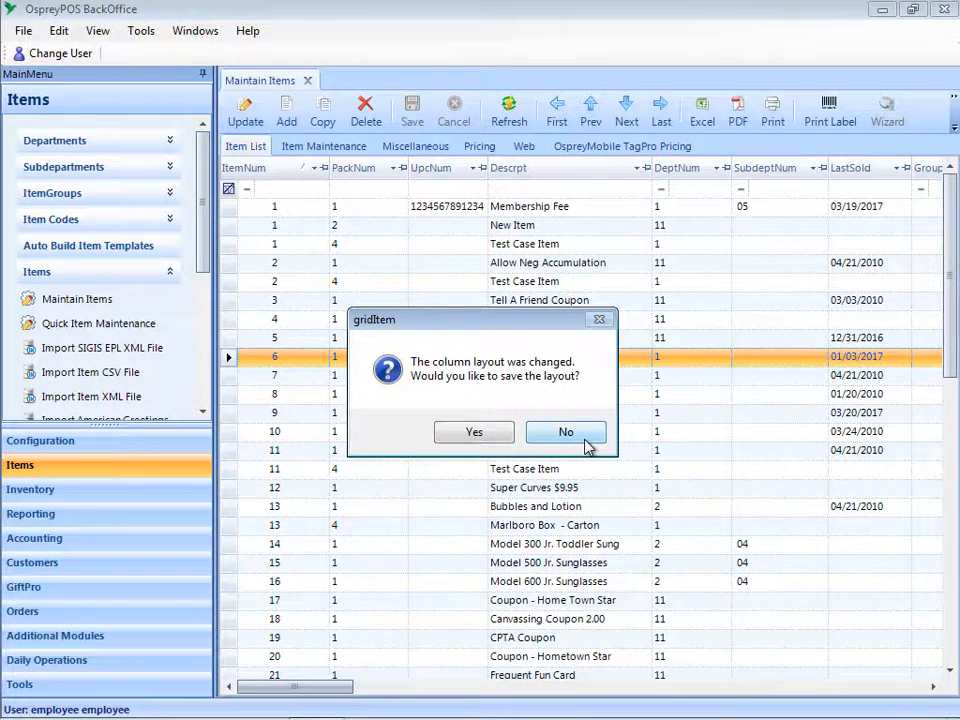
left_click(466, 432)
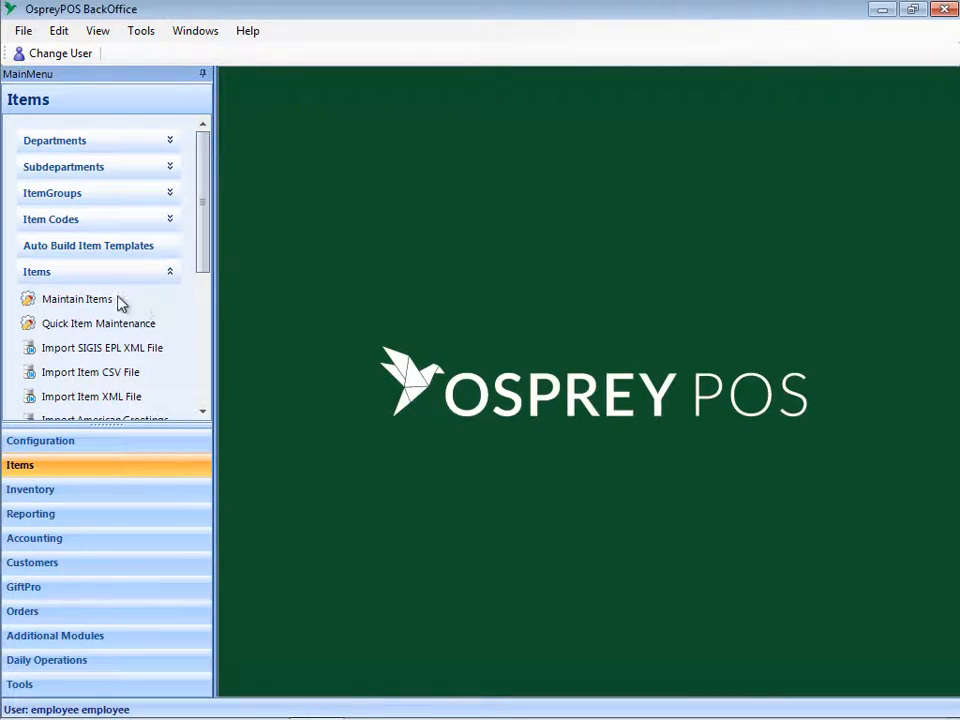
left_click(104, 308)
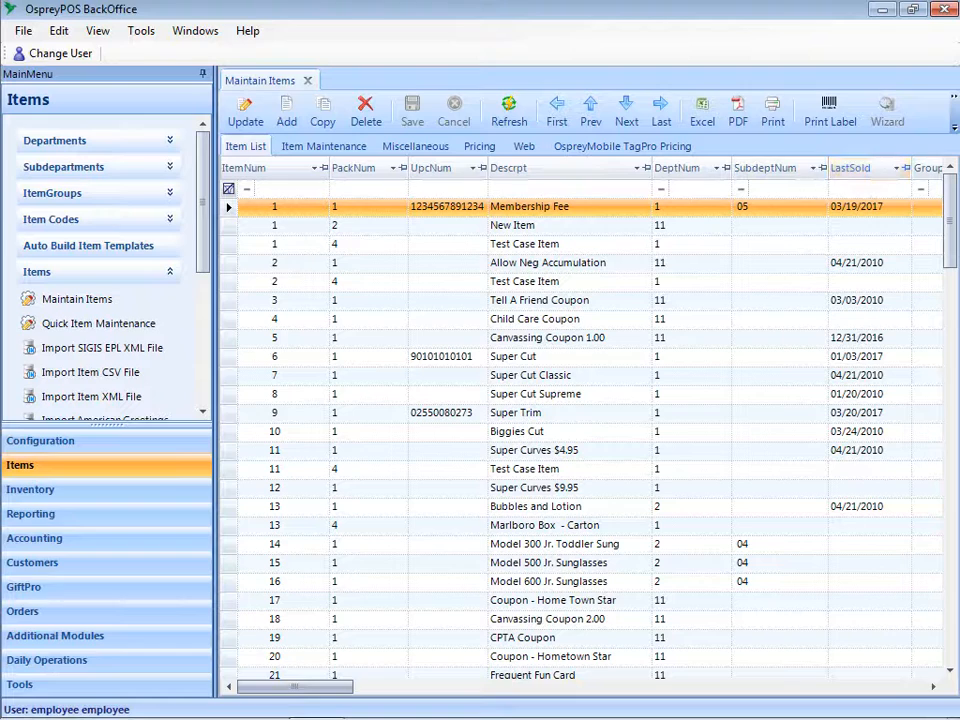
Step forward through the item records to Tell A Friend Coupon, step back to Allow Neg Accumulation, and refresh the list.
mouse_move(822, 717)
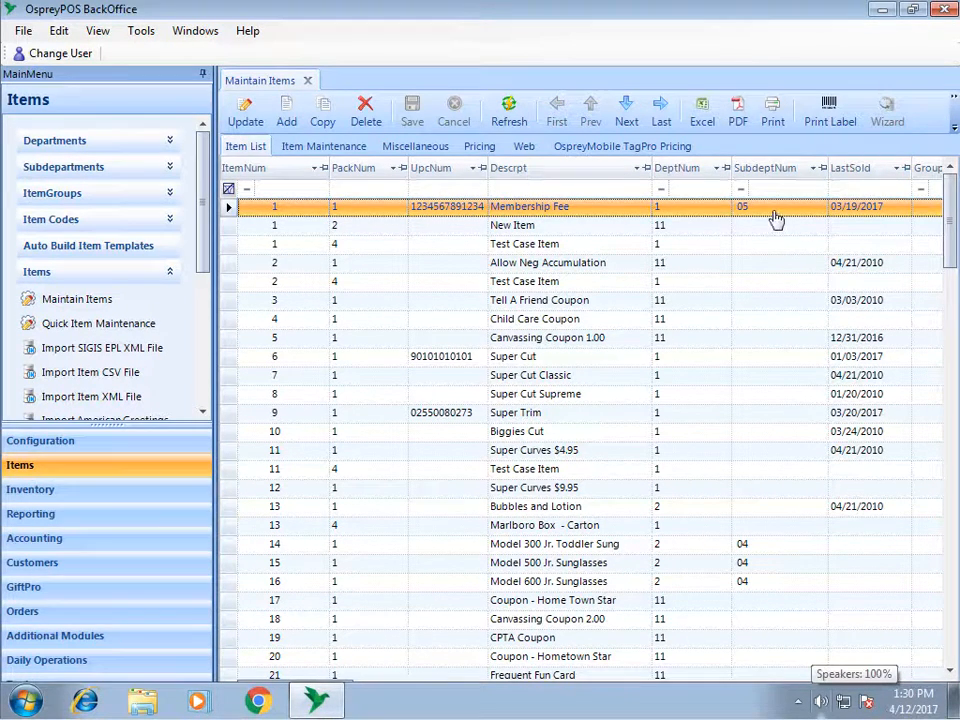
left_click(626, 115)
left_click(626, 115)
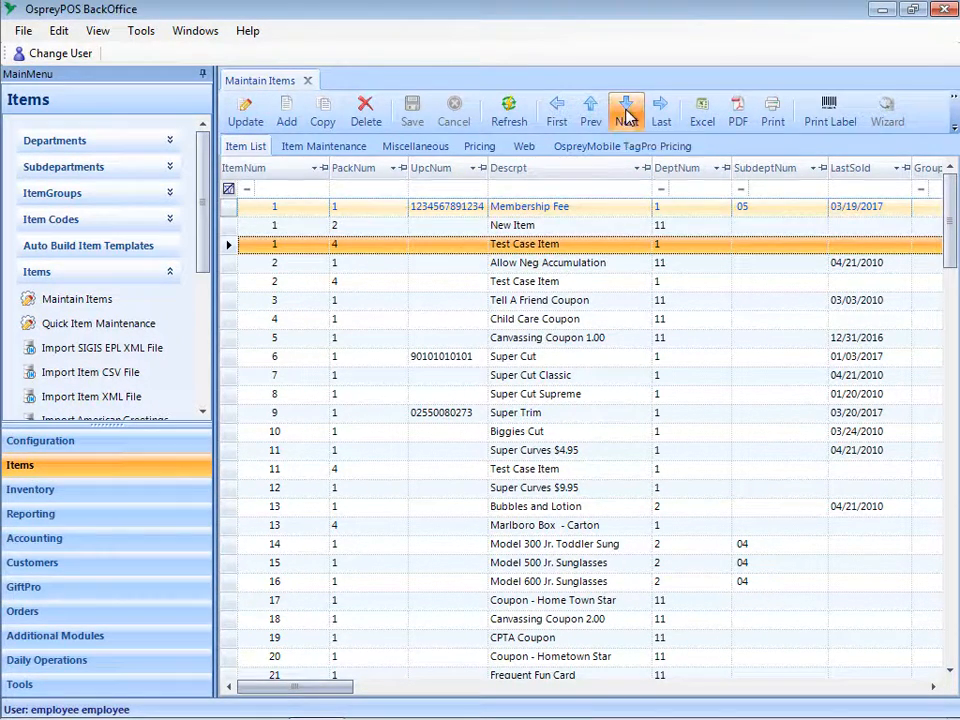
left_click(626, 113)
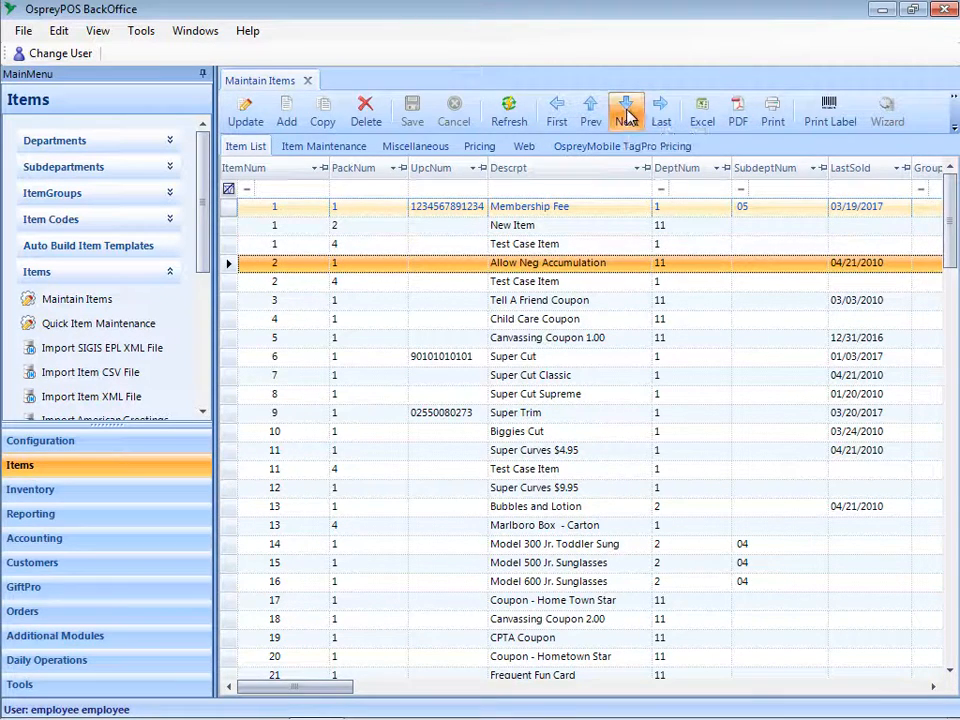
left_click(626, 113)
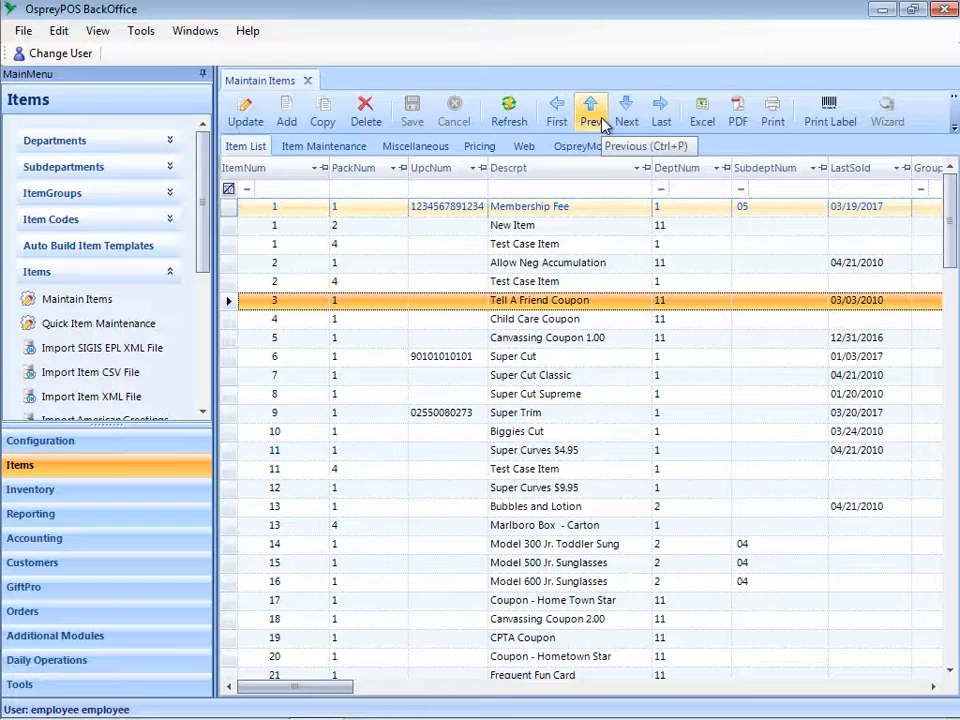
left_click(602, 120)
left_click(588, 120)
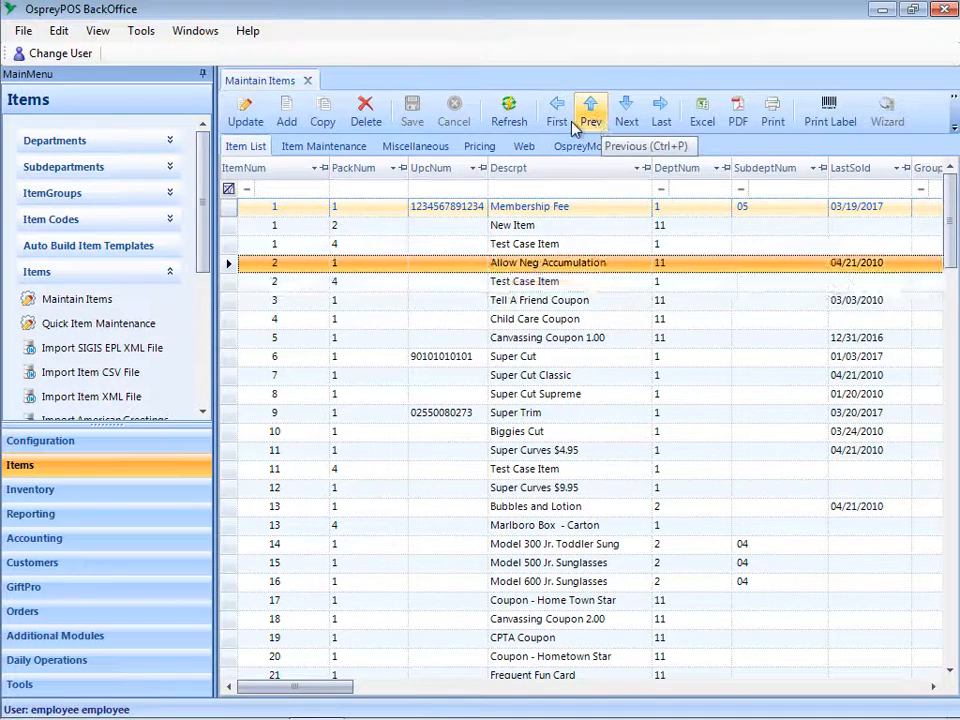
left_click(503, 121)
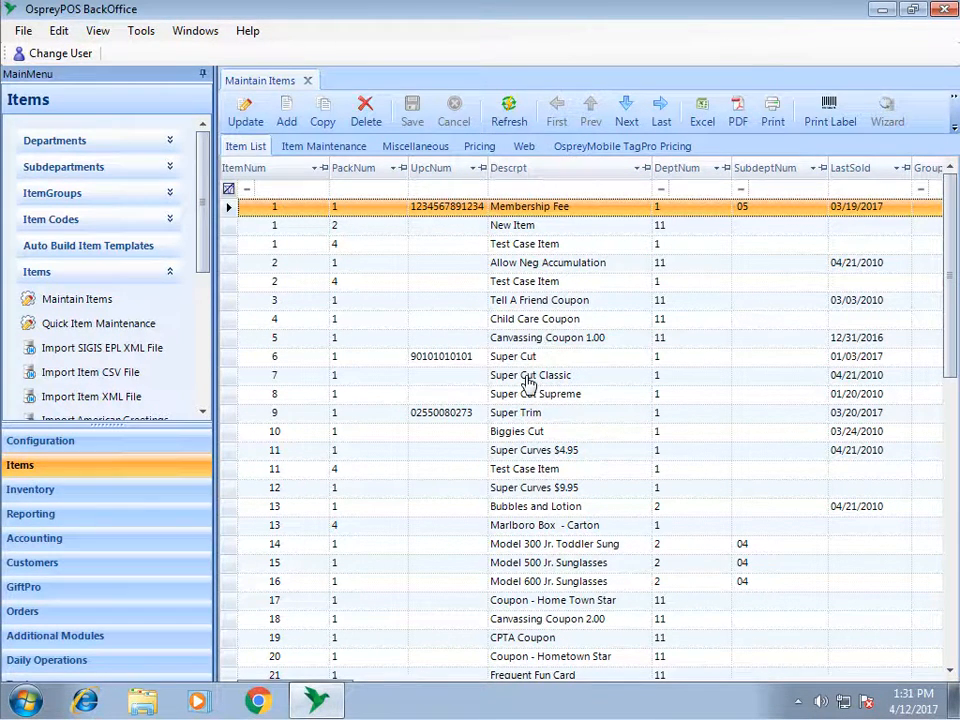
Open Maintain Barcodes from the Barcodes group alongside the item list.
left_click(121, 275)
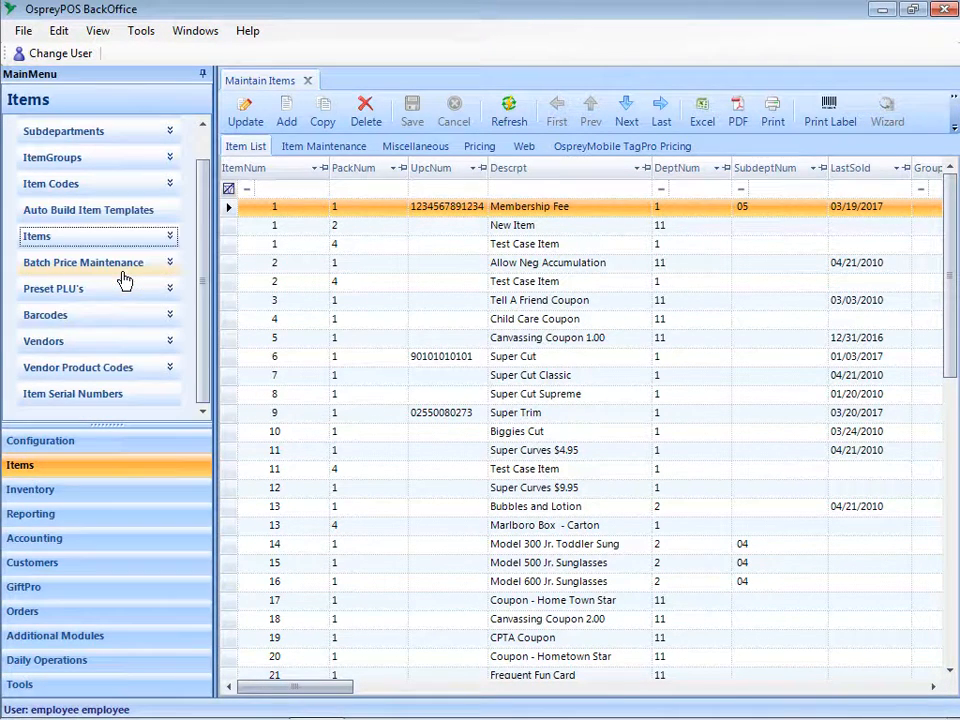
left_click(111, 326)
left_click(108, 344)
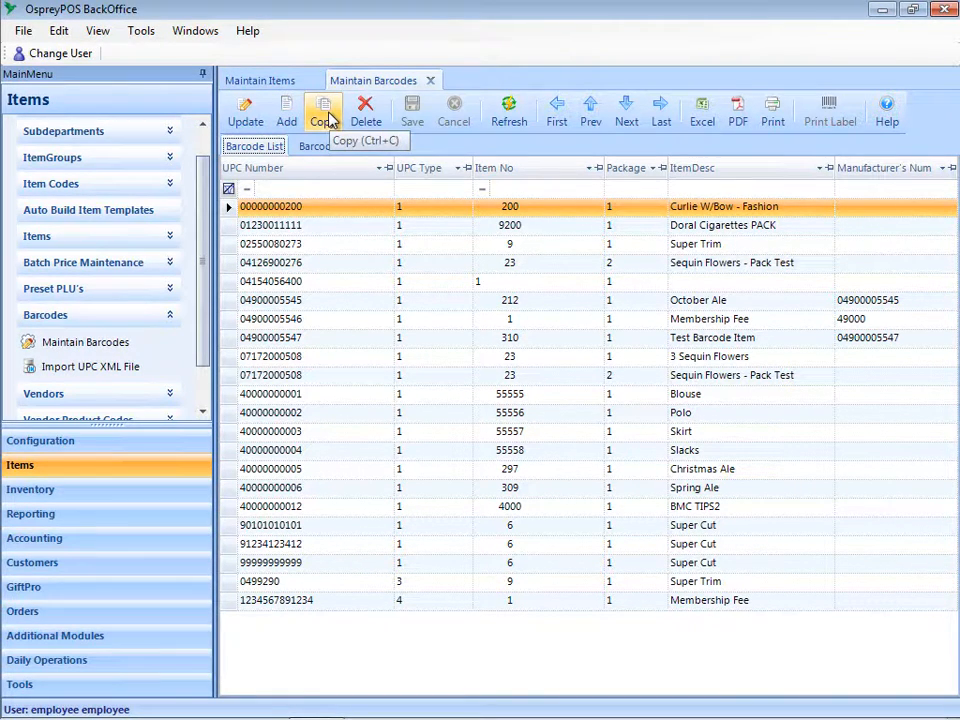
Select item 23, 3 Sequin Flowers, in Maintain Items and view its linked barcodes in Maintain Barcodes.
left_click(262, 84)
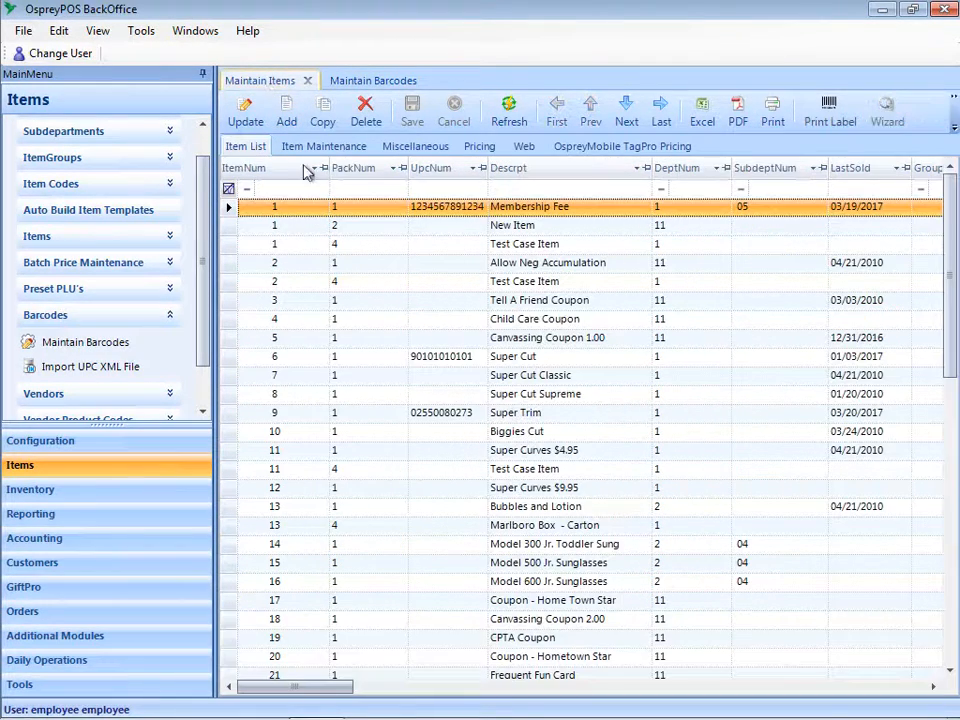
left_click(953, 607)
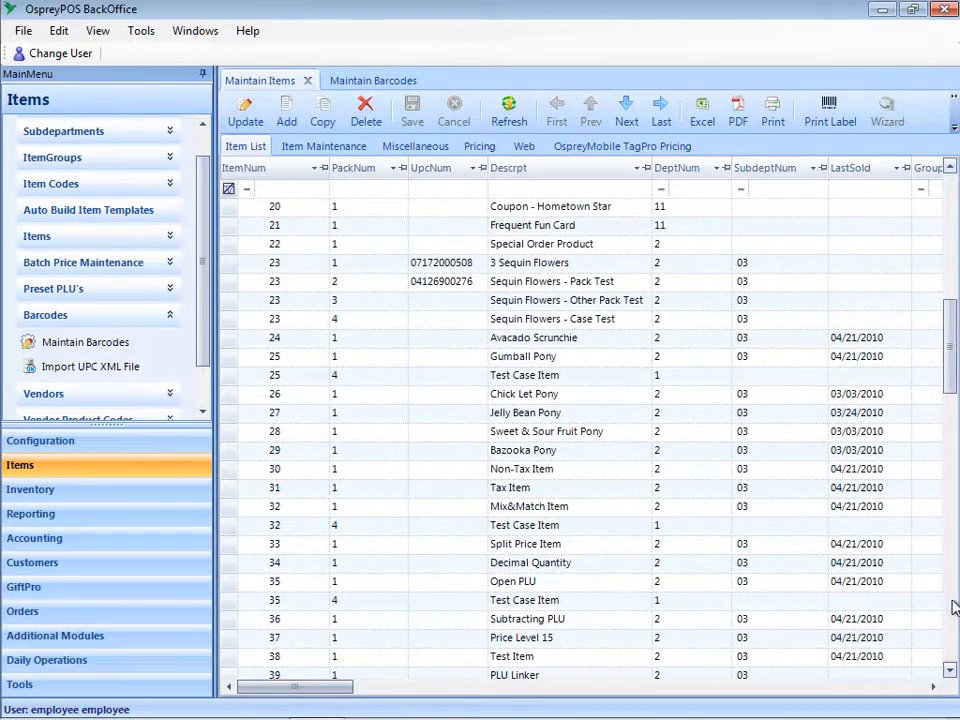
left_click(953, 607)
left_click(954, 214)
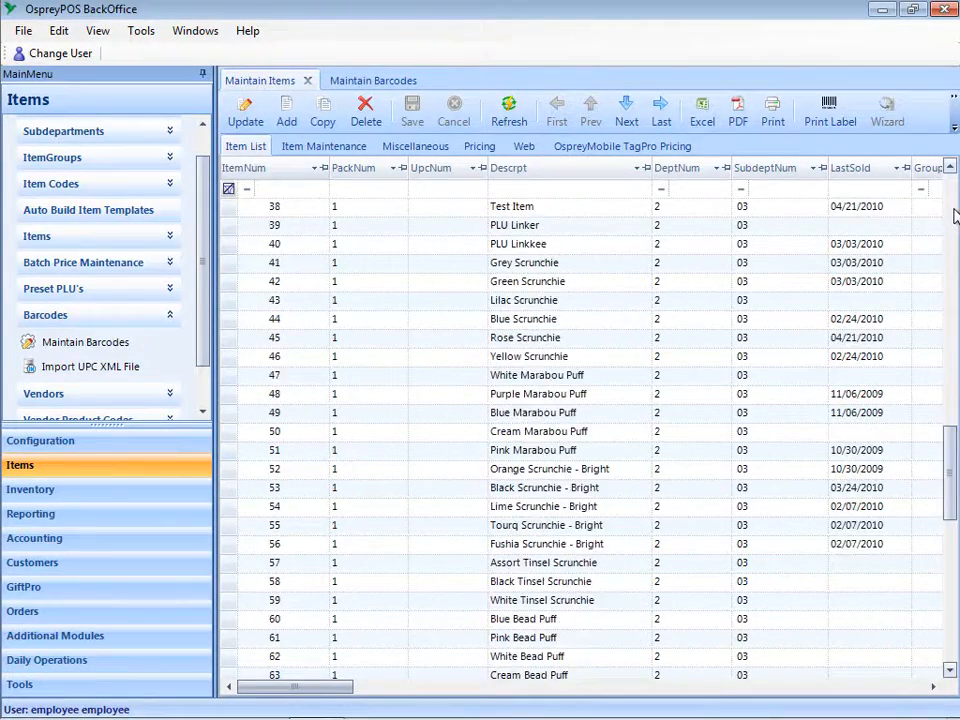
left_click(954, 214)
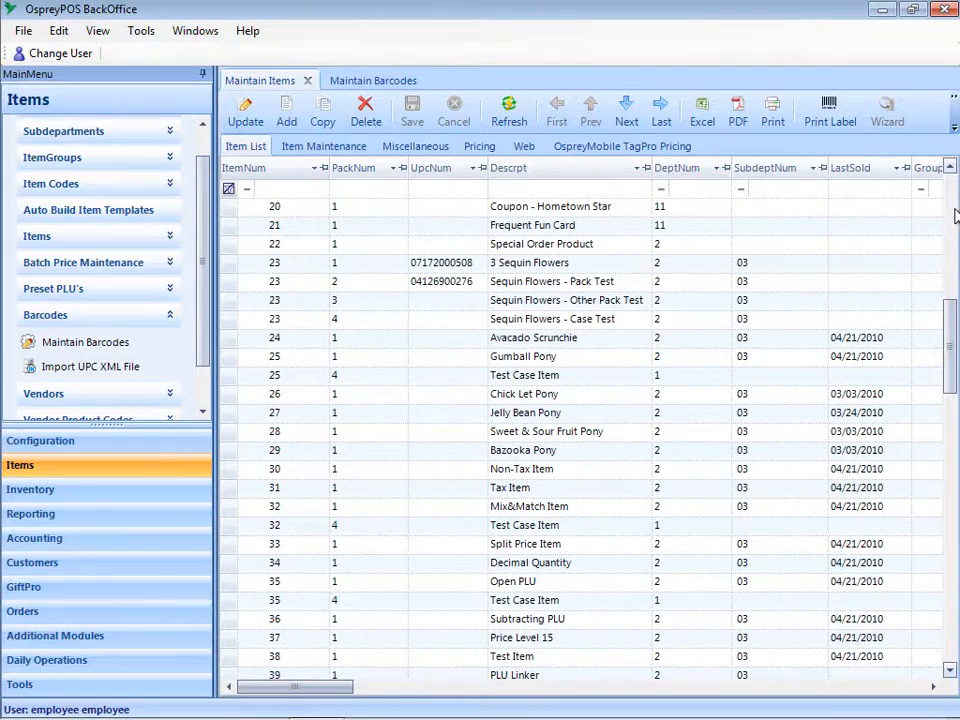
left_click(302, 264)
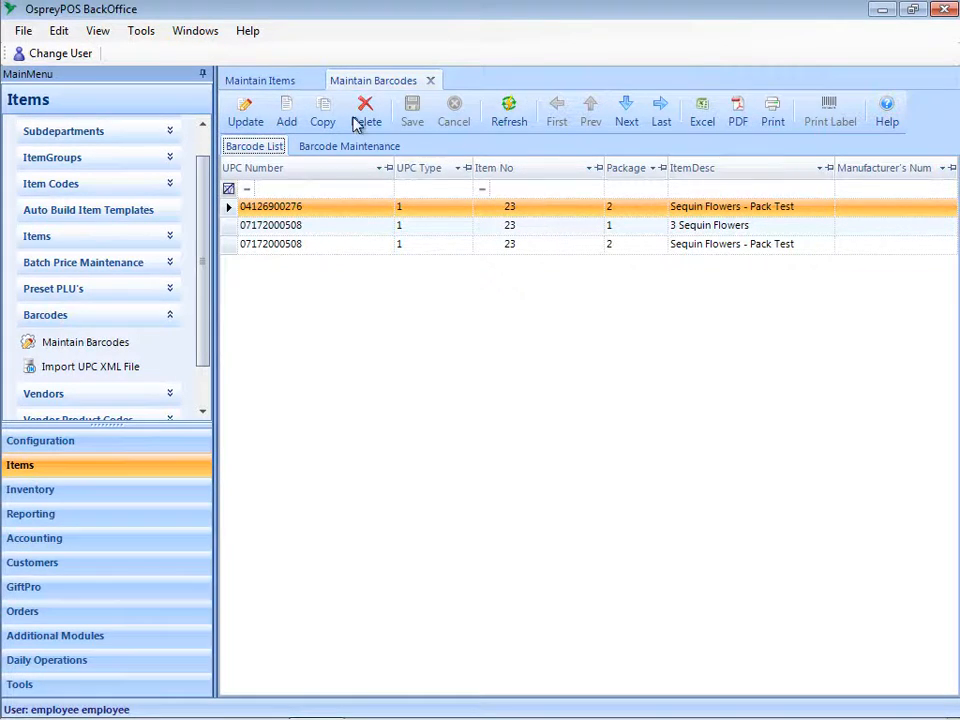
Return to Maintain Items, select item 6, Super Cut, and view its linked barcodes in Maintain Barcodes.
left_click(295, 87)
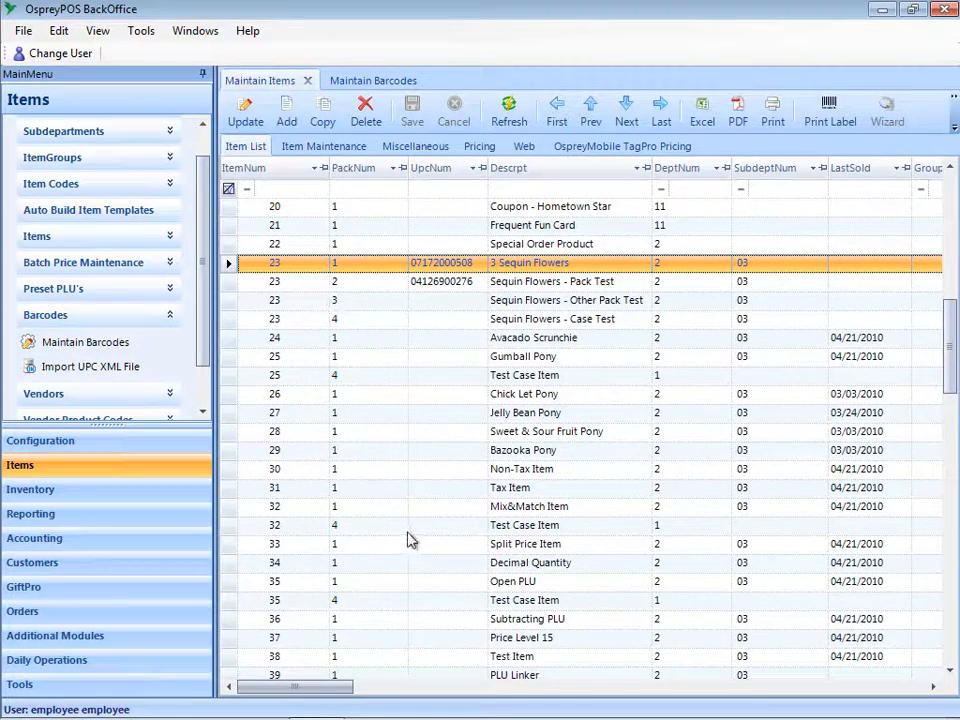
scroll(520, 420, "down", 7)
scroll(493, 305, "up", 11)
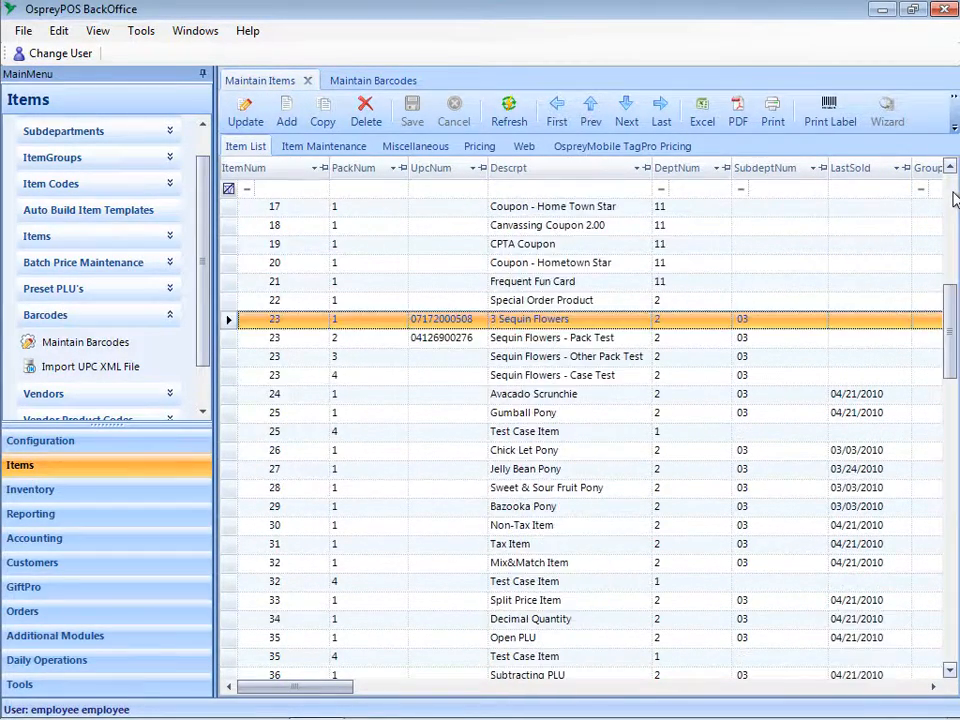
left_click(418, 358)
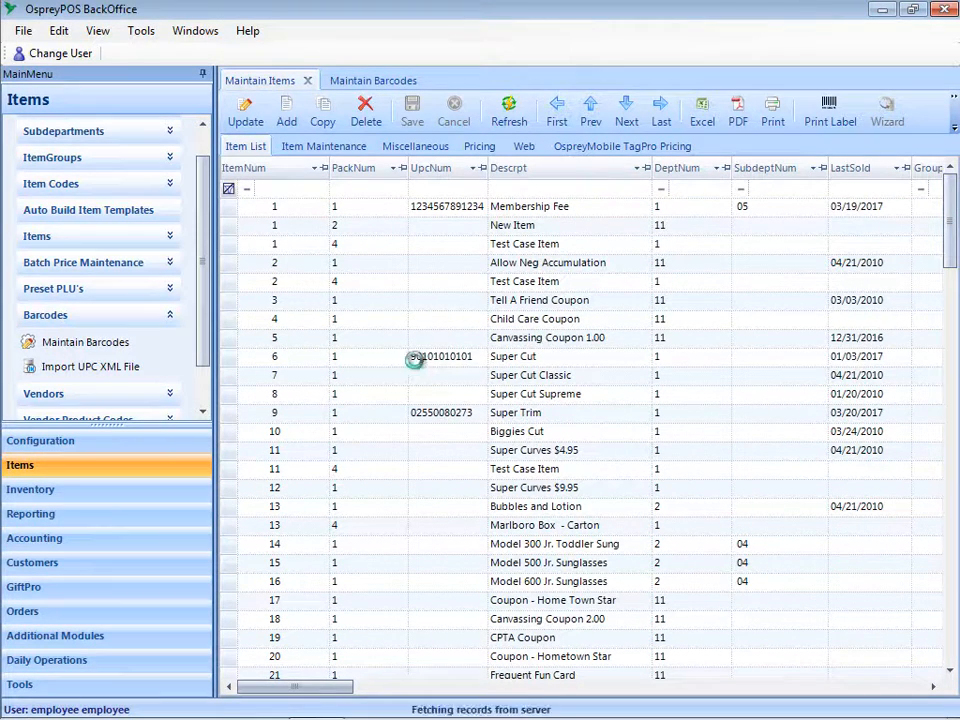
left_click(360, 80)
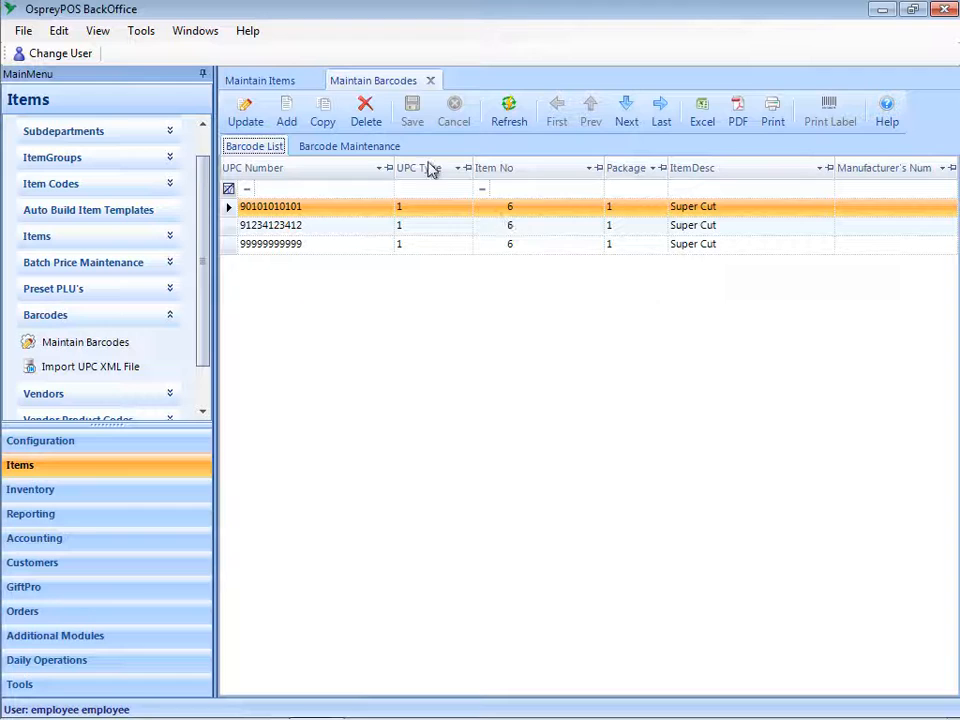
Refresh the barcode list to show all barcodes, and close both Maintain Items and Maintain Barcodes.
left_click(508, 112)
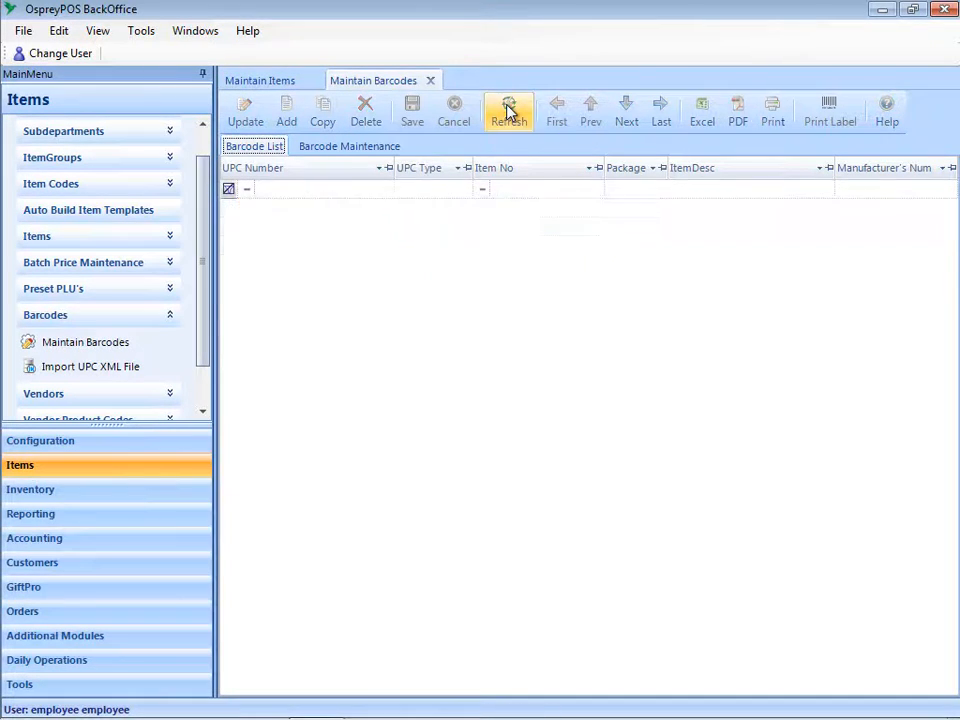
left_click(310, 81)
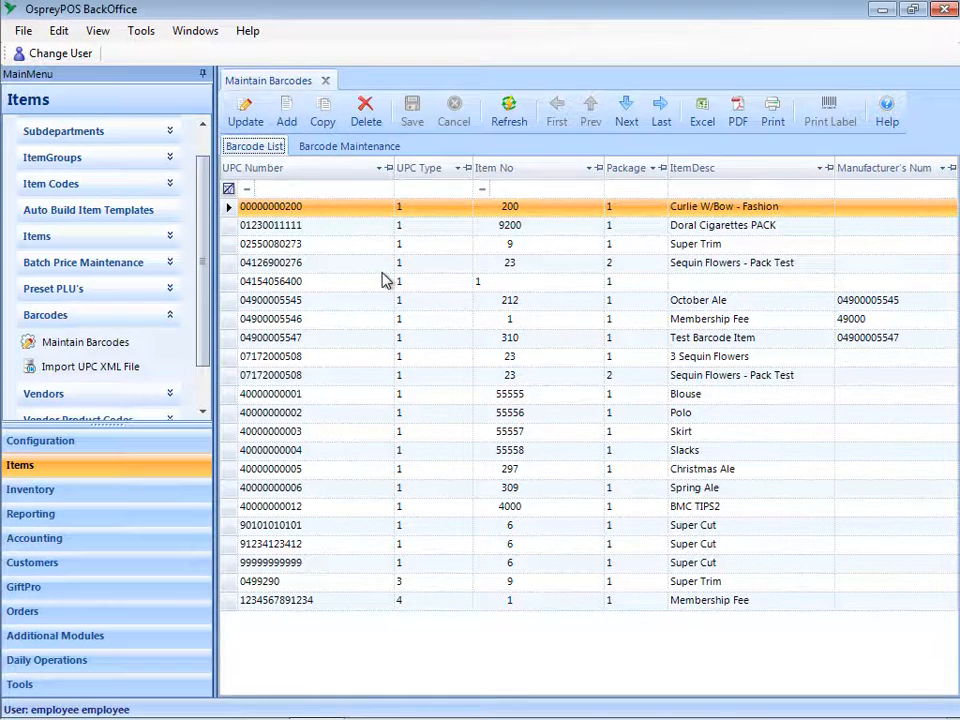
left_click(326, 81)
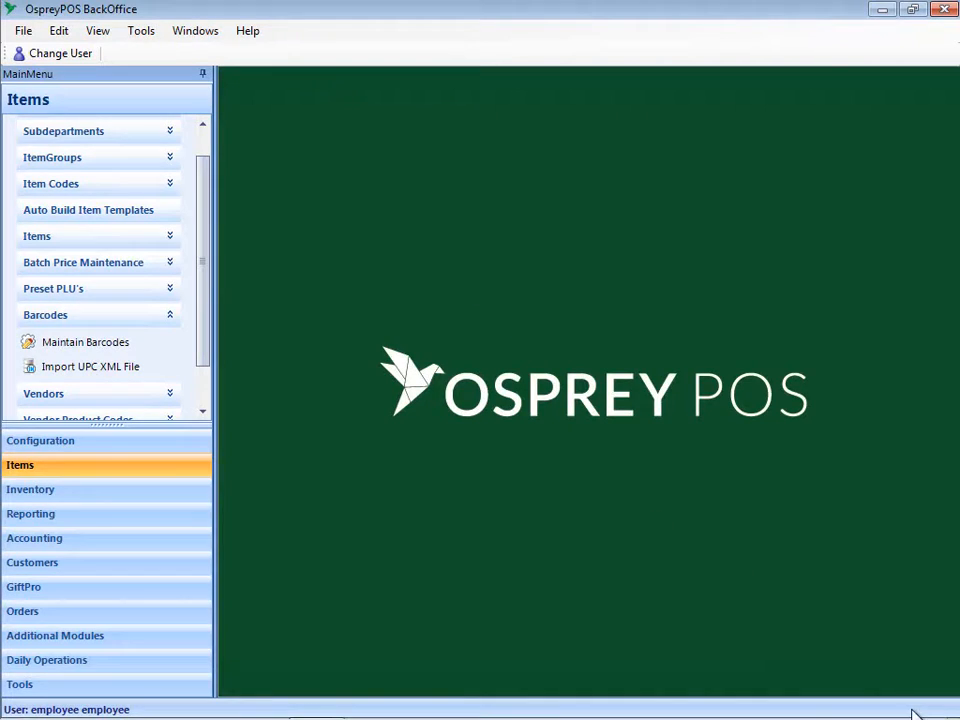